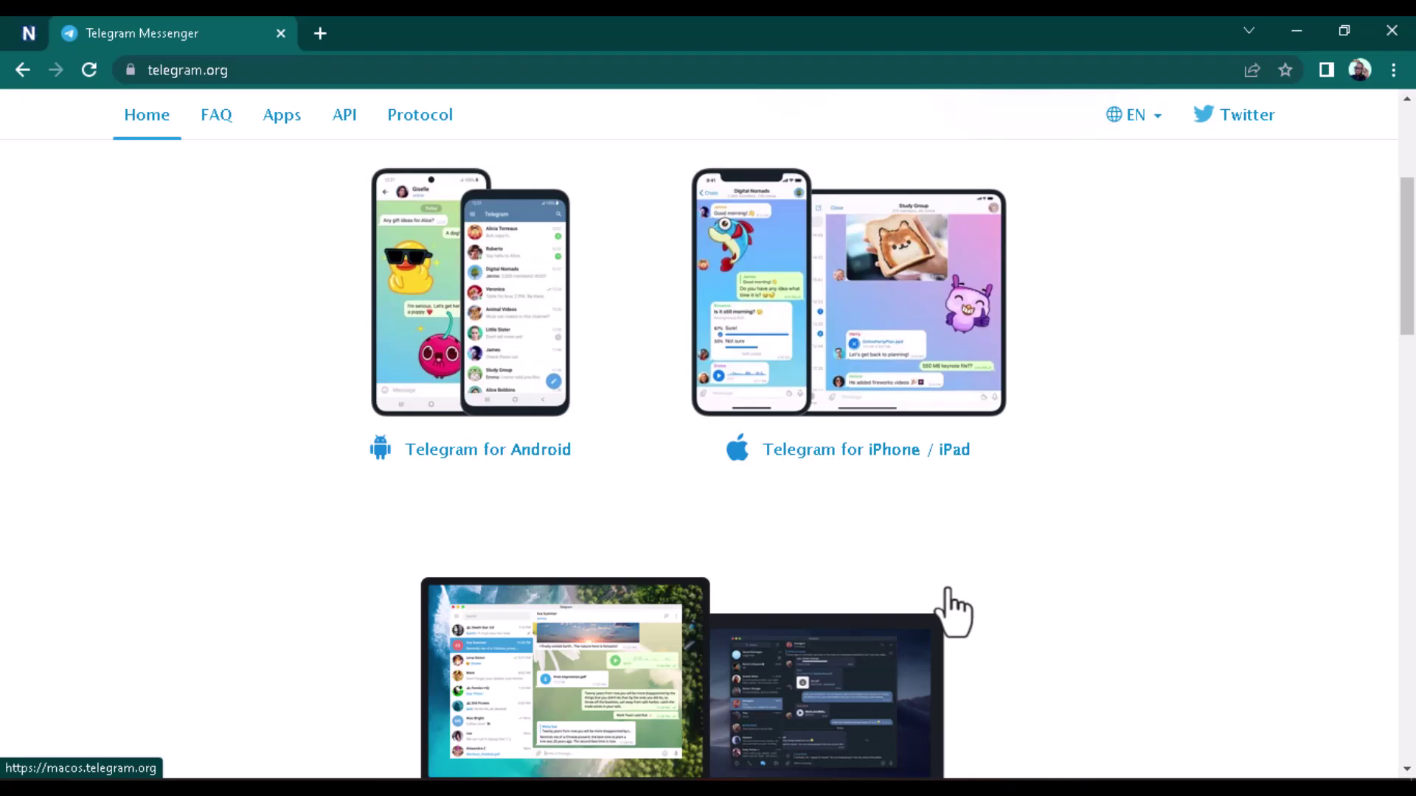
# Scroll telegram.org down to the Telegram for PC / Linux and macOS download links.
pyautogui.scroll(-4, 1052, 536)
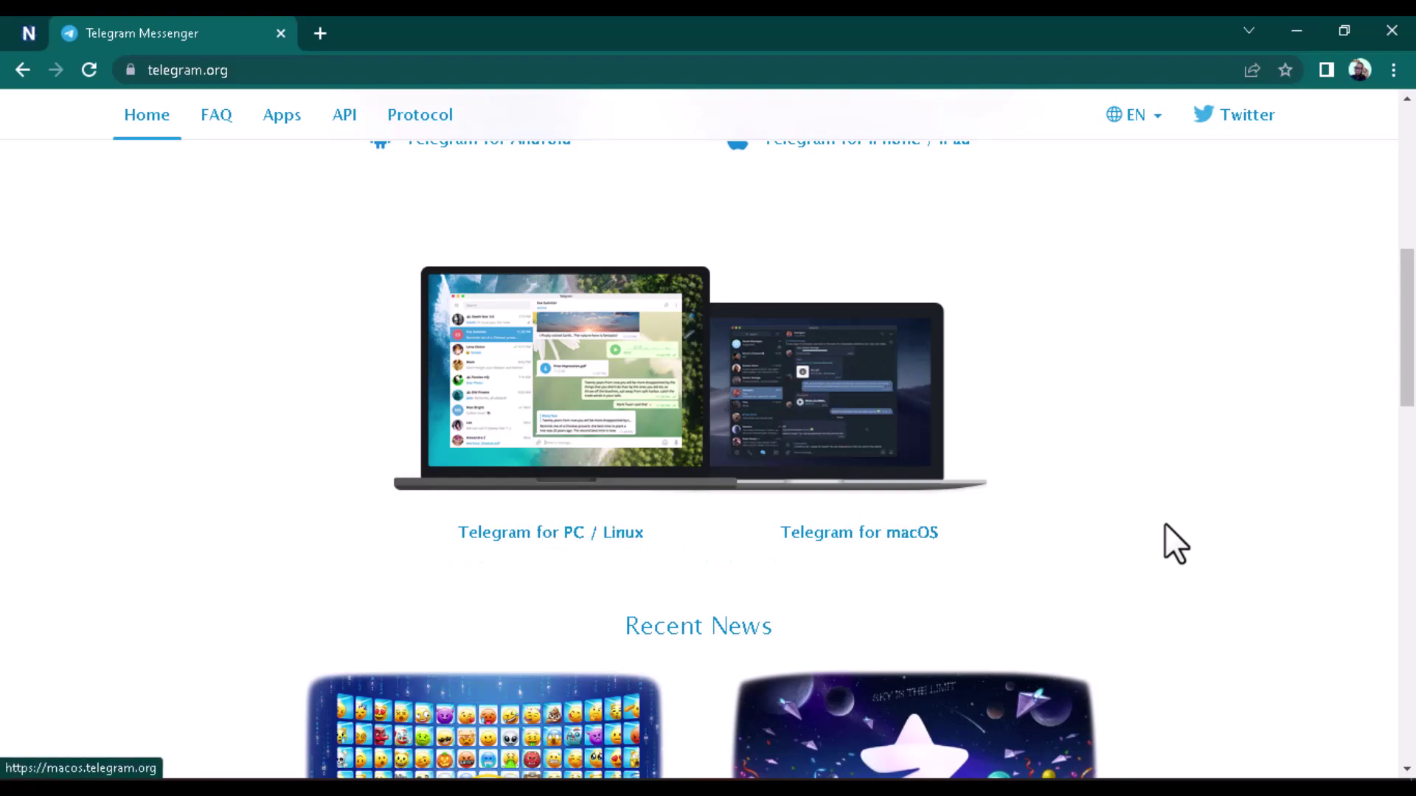
# Minimize Chrome and launch vMix (x64) from its desktop shortcut.
pyautogui.click(1292, 32)
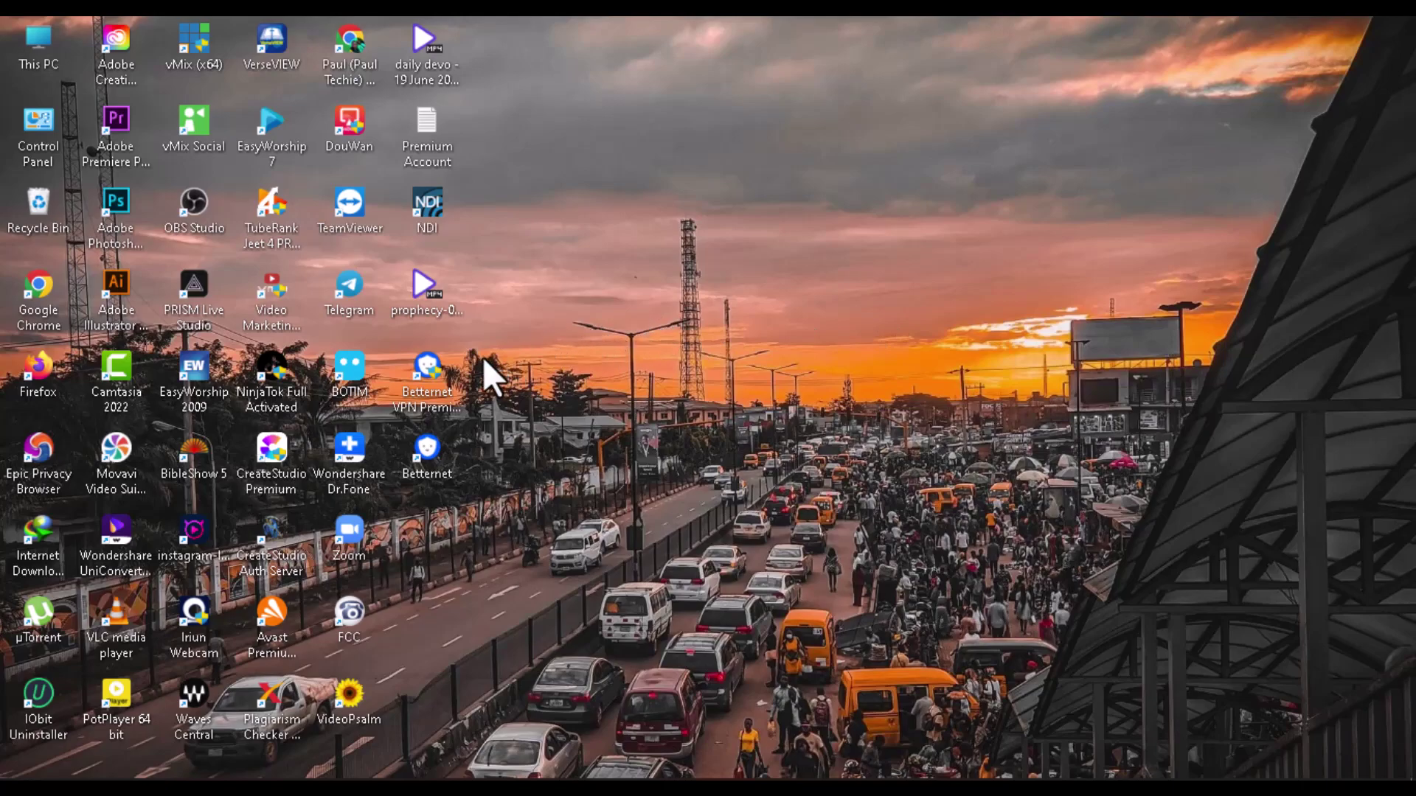
pyautogui.doubleClick(206, 42)
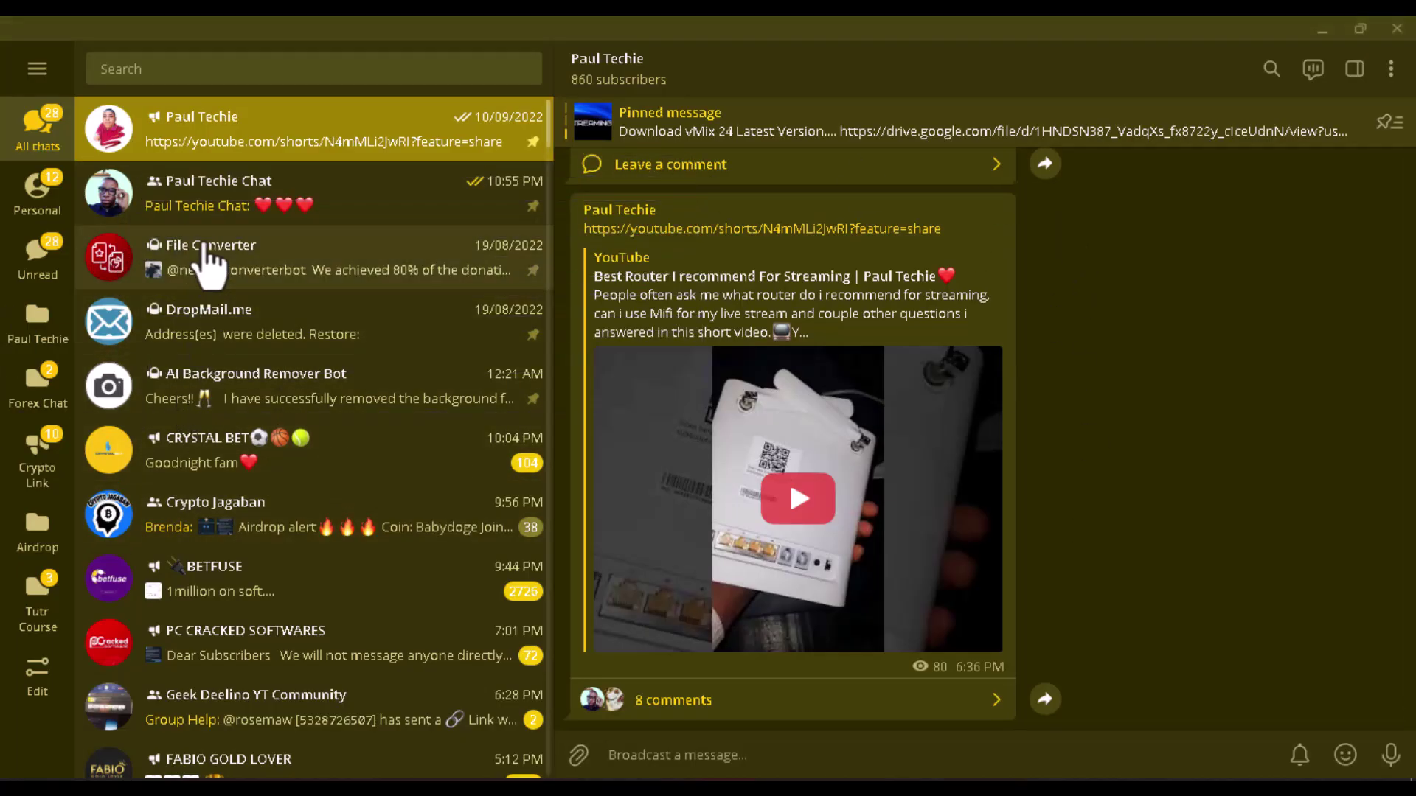
pyautogui.click(211, 193)
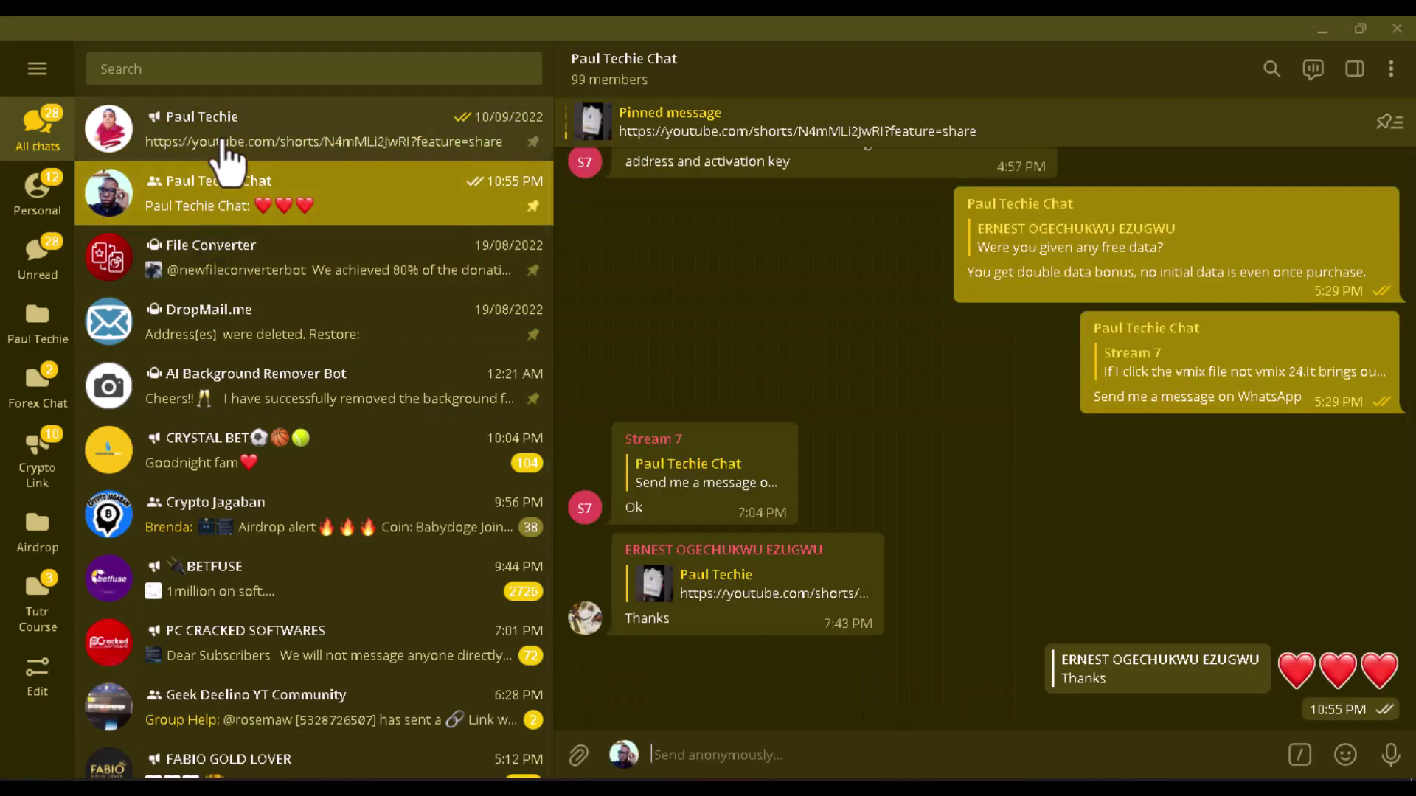
pyautogui.click(223, 132)
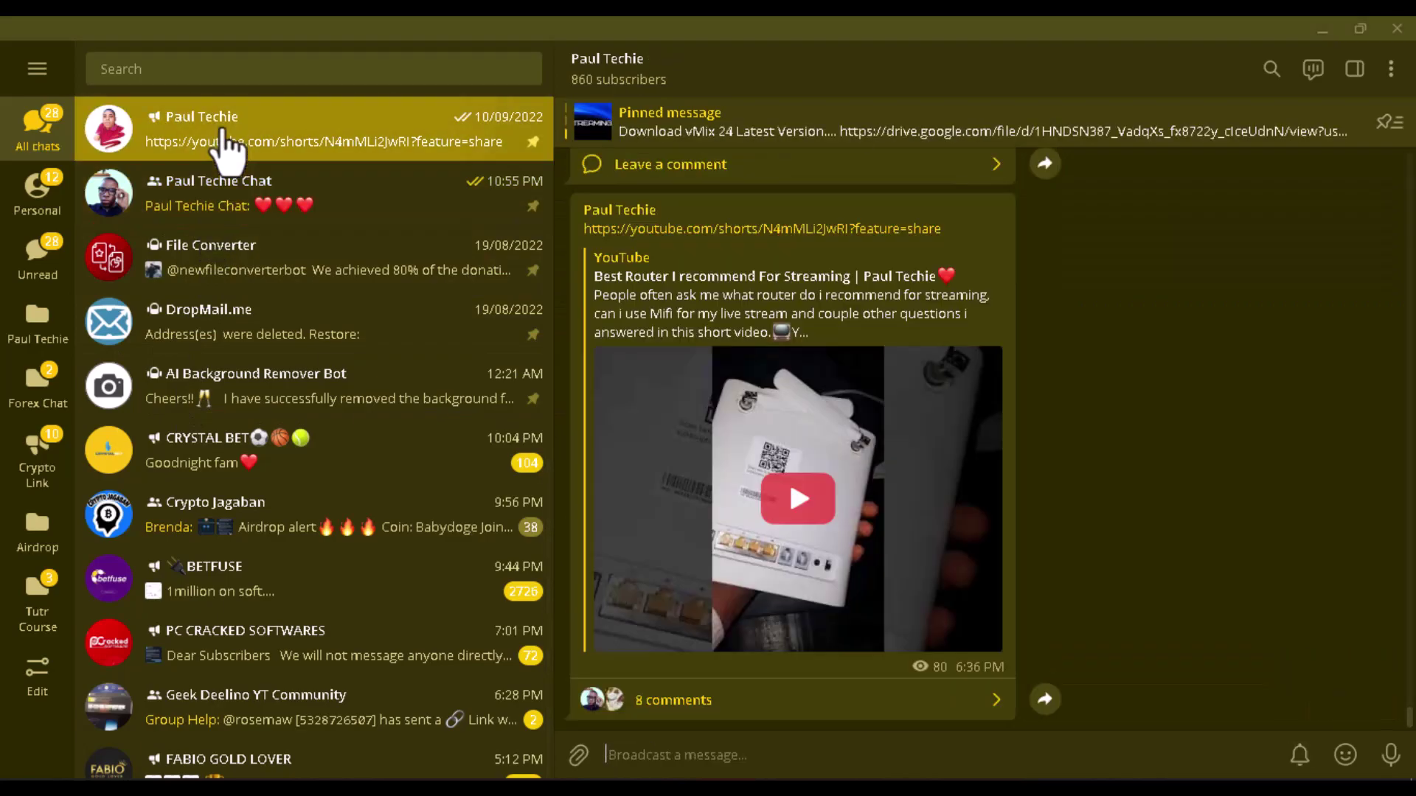
pyautogui.click(216, 195)
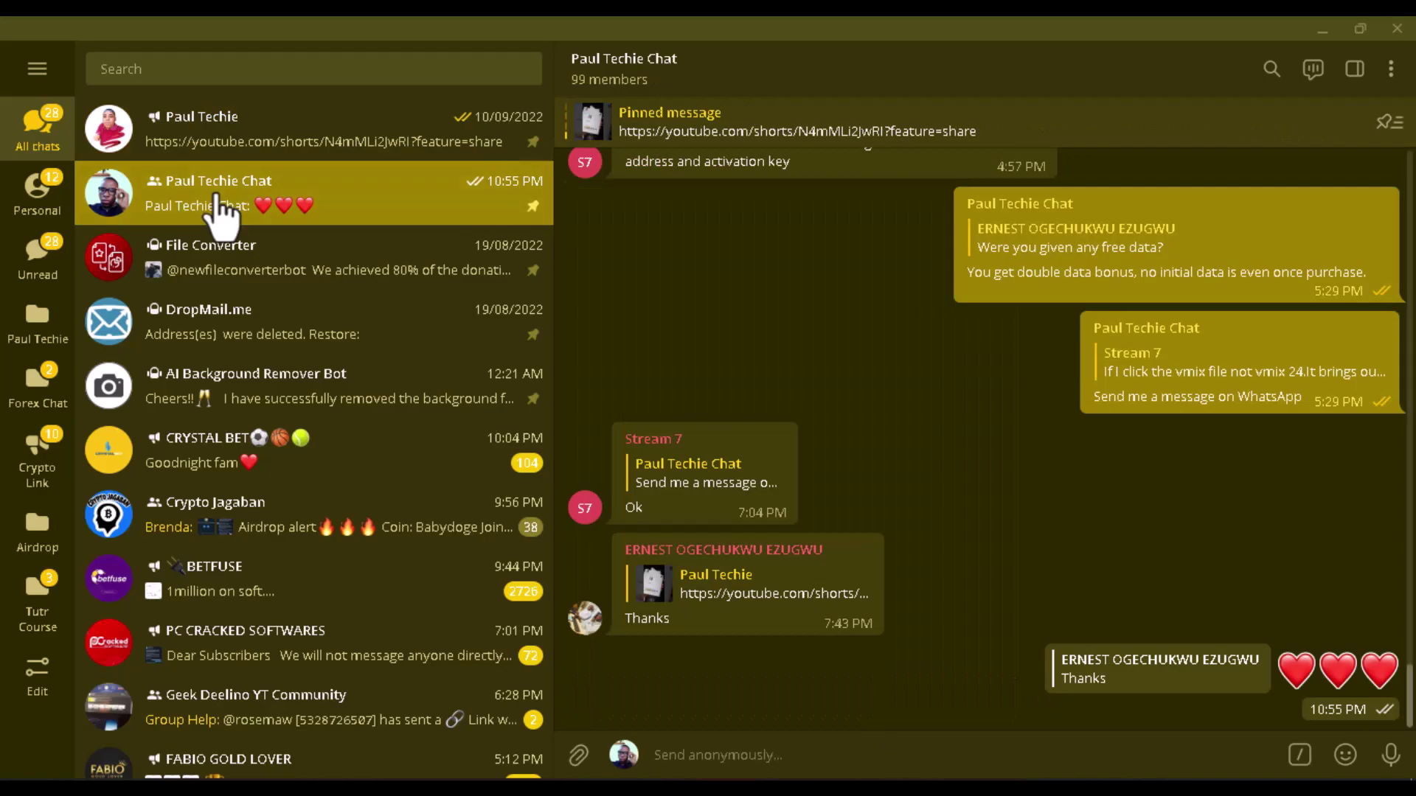
pyautogui.click(215, 142)
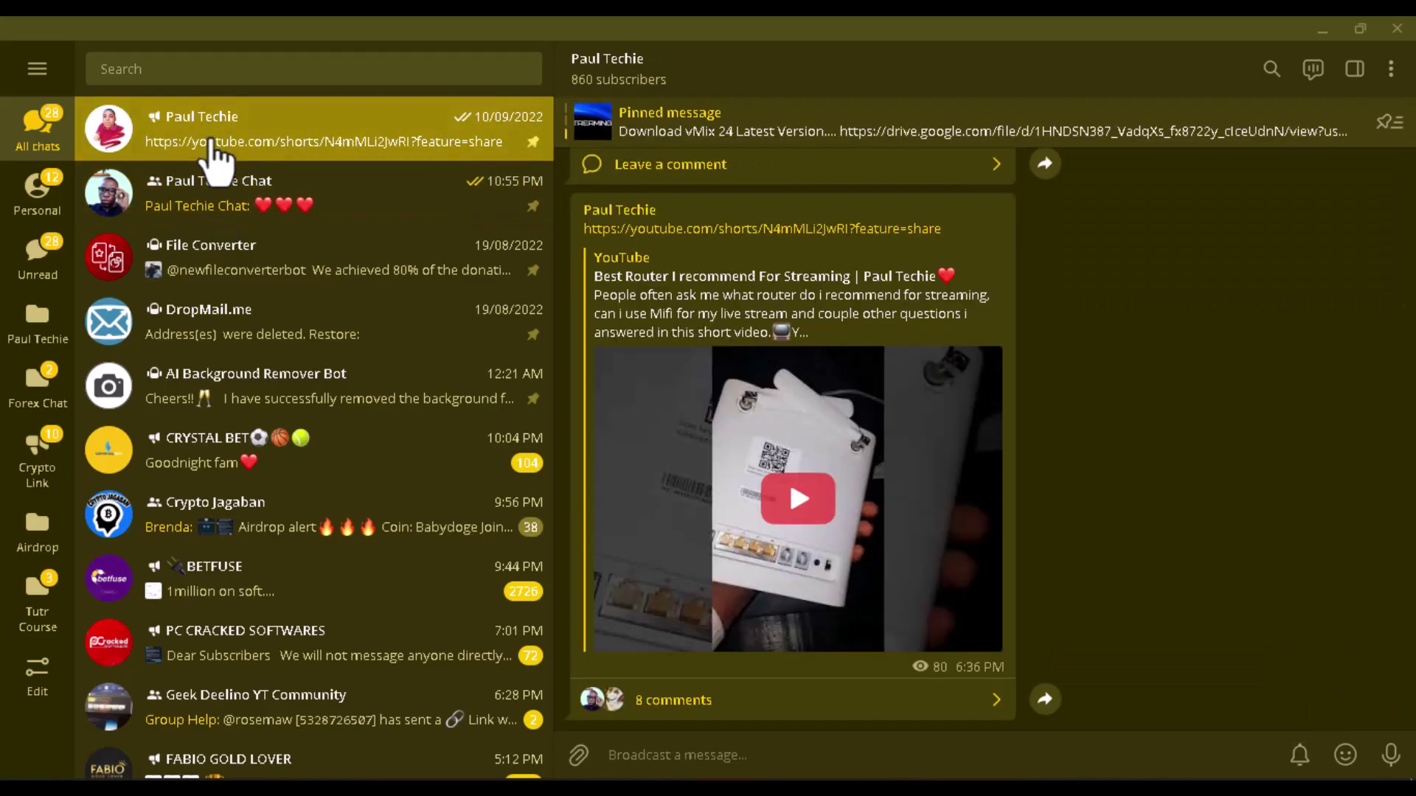
pyautogui.click(220, 213)
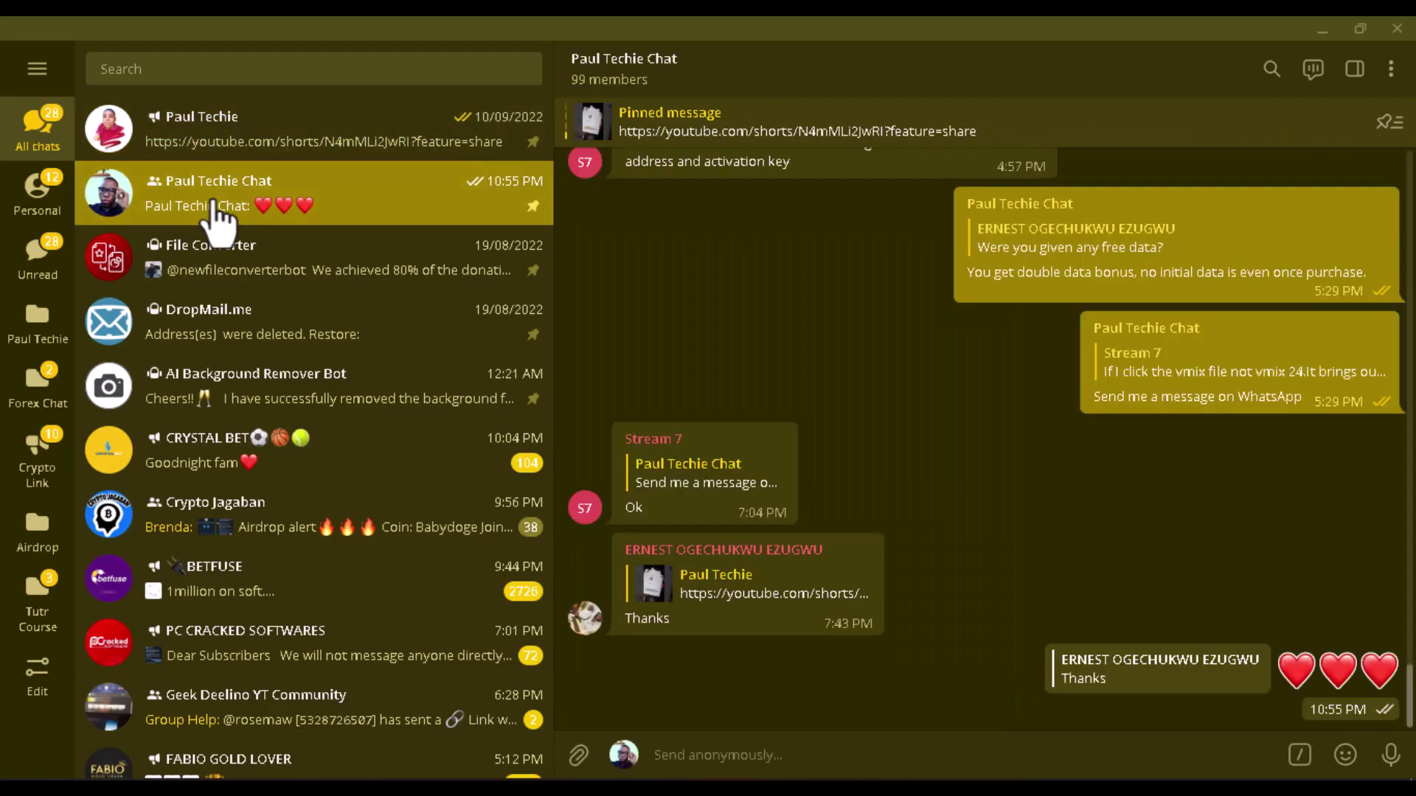
pyautogui.click(472, 136)
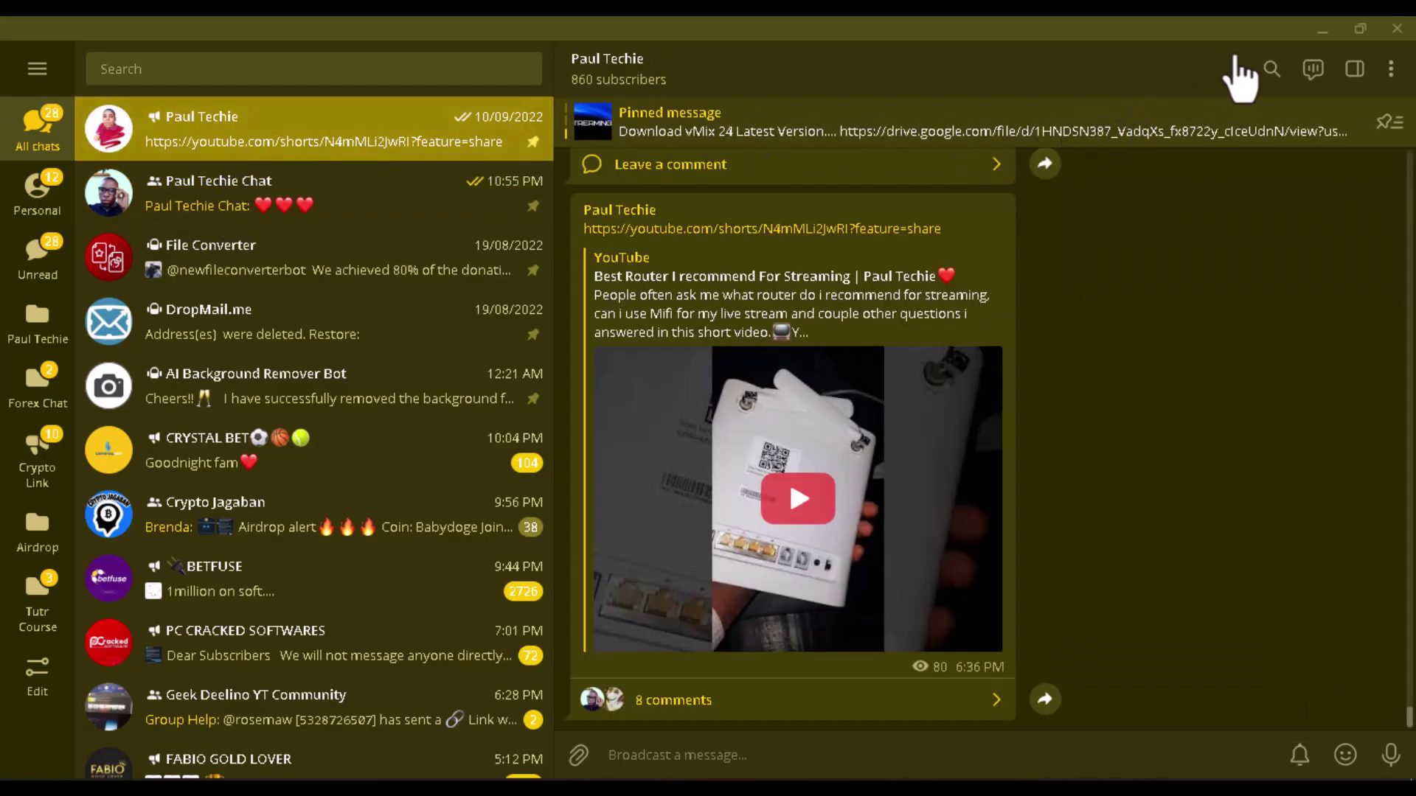
pyautogui.click(1318, 31)
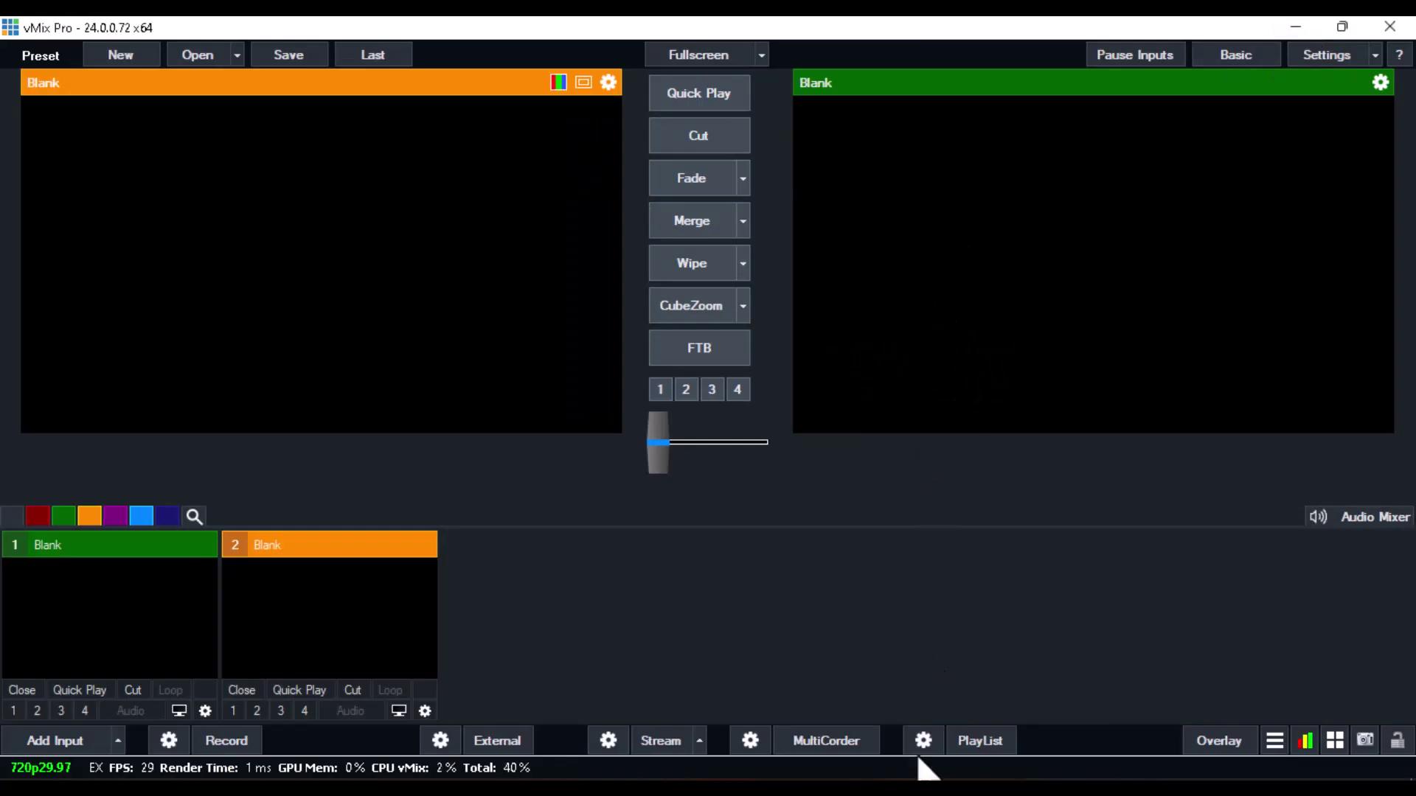
pyautogui.hotkey('alt', 'Tab')
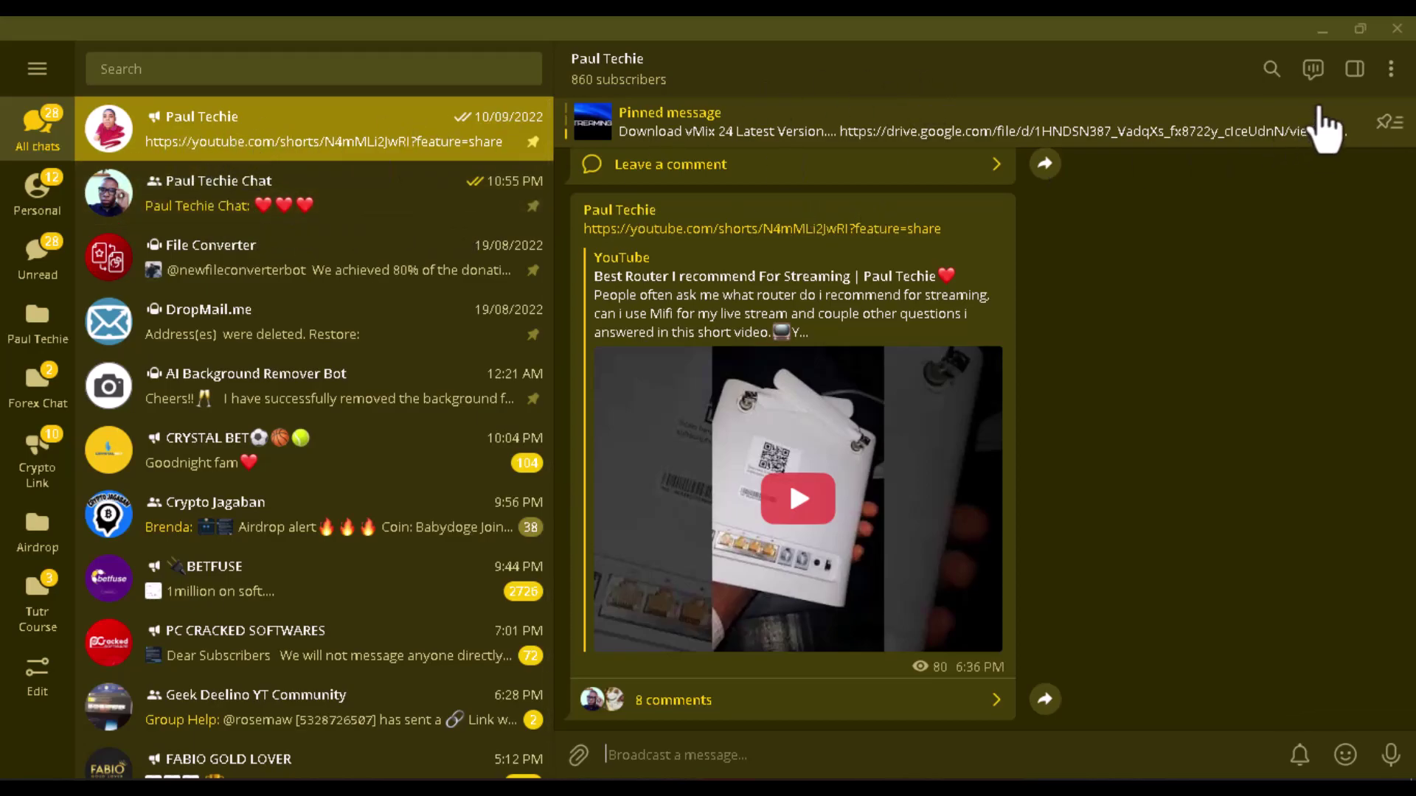
# Open the channel header's live stream menu and choose Stream with….
pyautogui.click(1314, 70)
pyautogui.click(1315, 71)
pyautogui.click(1316, 69)
pyautogui.click(1315, 70)
pyautogui.click(1314, 70)
pyautogui.click(1316, 71)
pyautogui.click(1315, 71)
pyautogui.click(1315, 71)
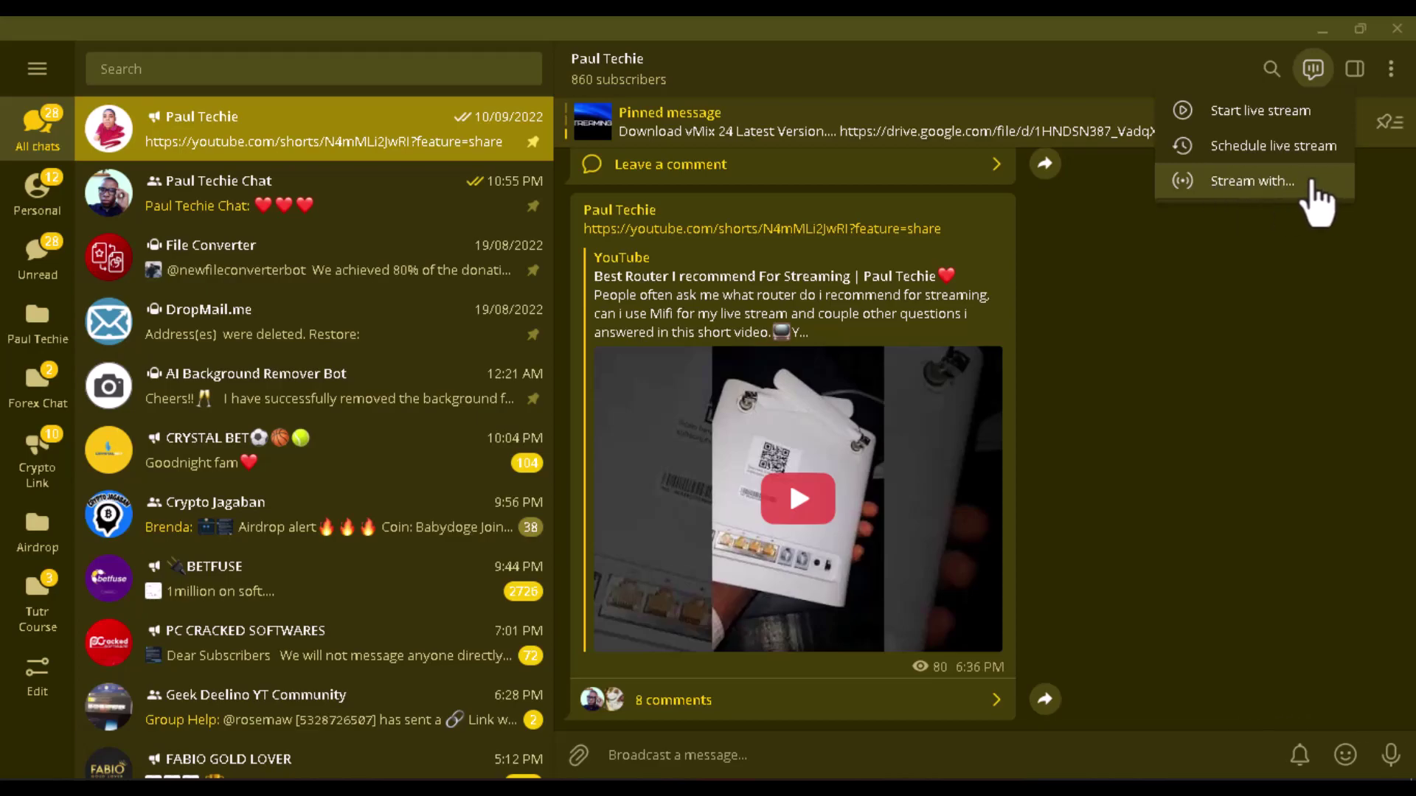
pyautogui.click(1251, 184)
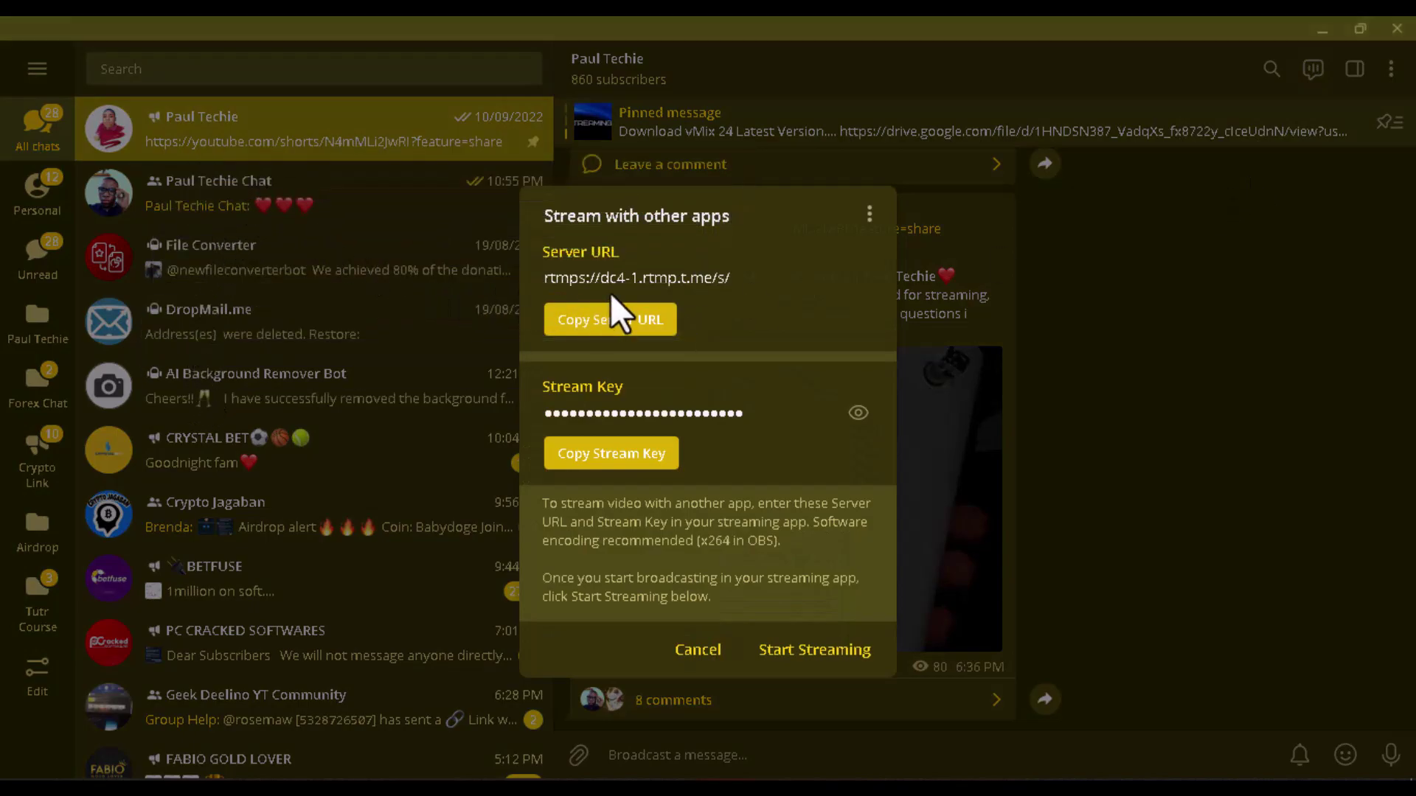
# Copy Telegram's stream server URL and switch over to the vMix window.
pyautogui.click(629, 331)
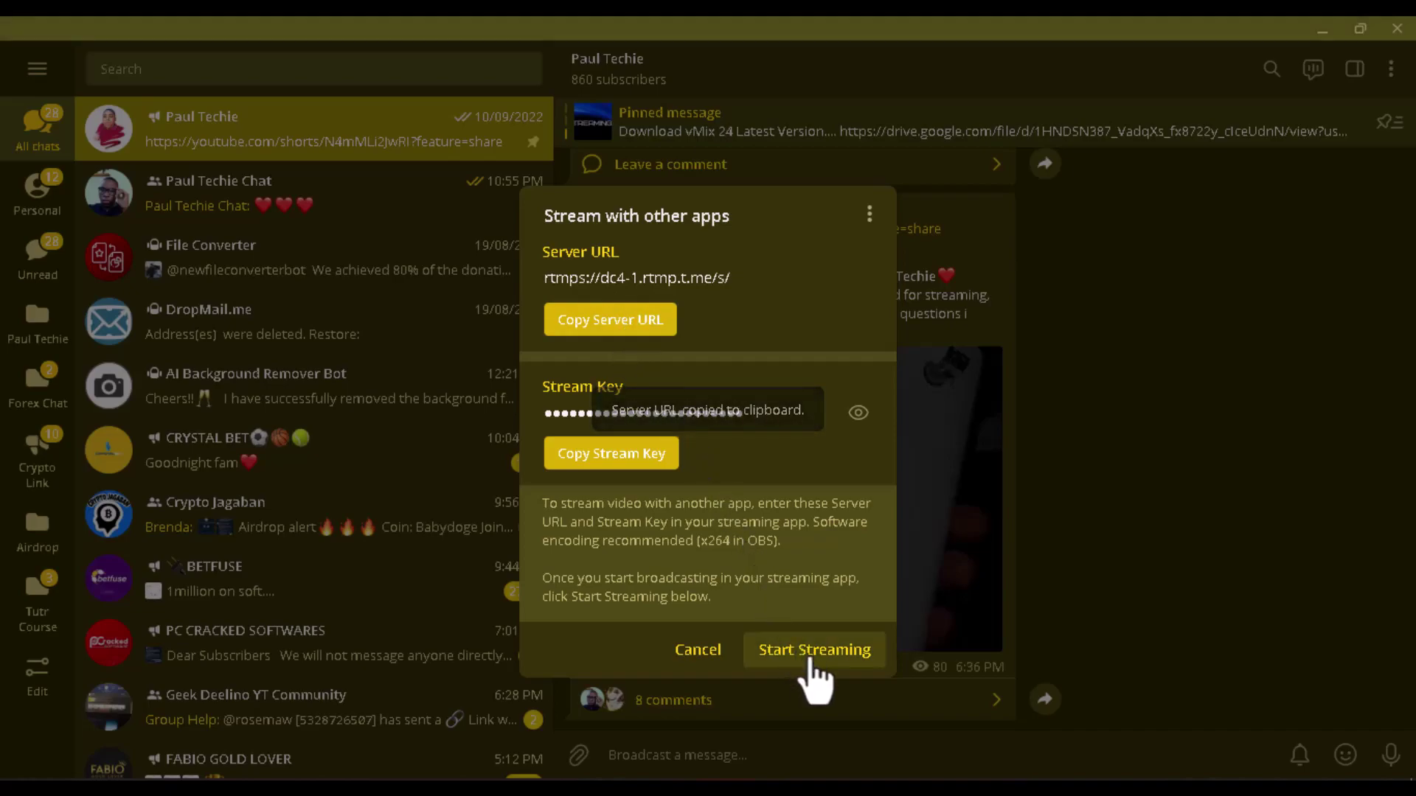
pyautogui.click(937, 786)
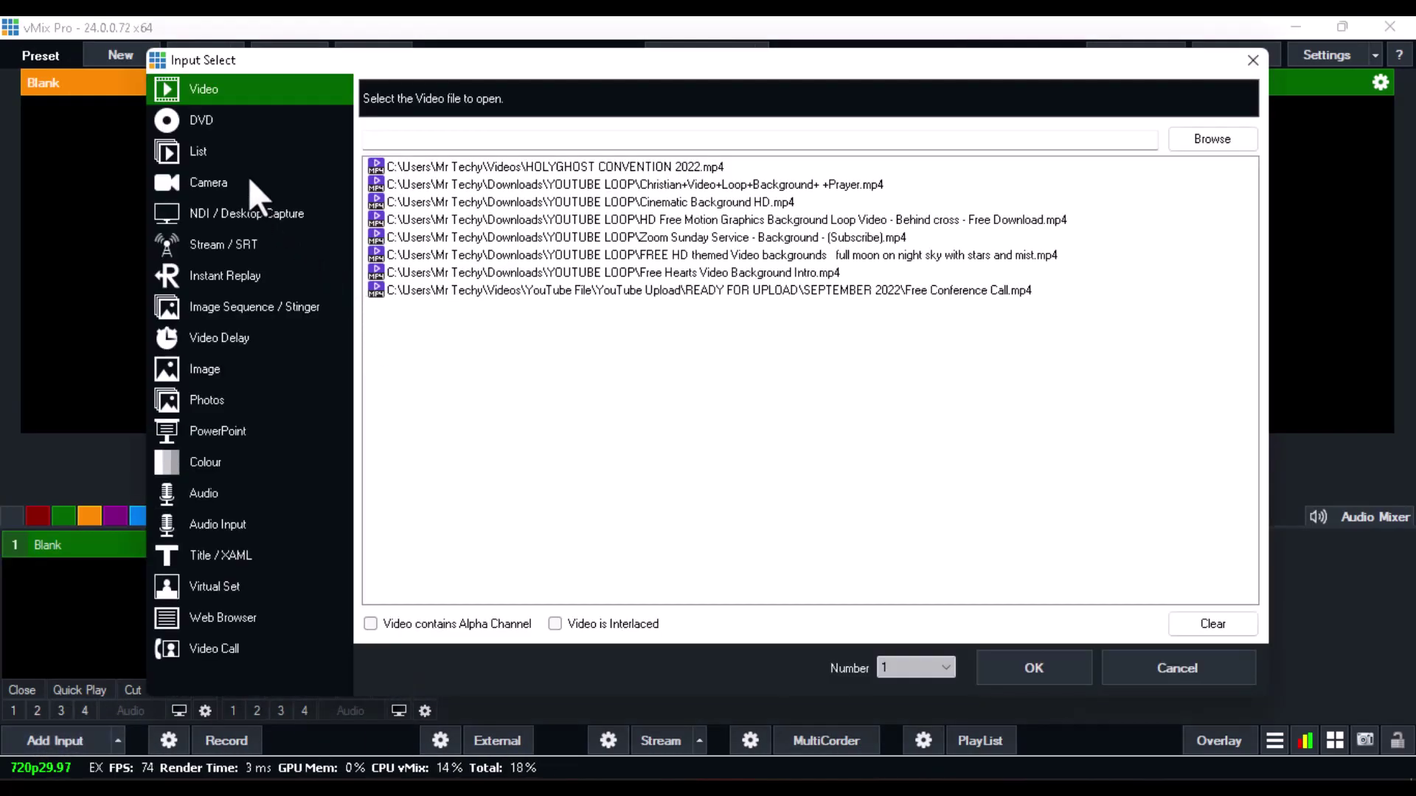
# Add HOLYGHOST CONVENTION 2022.mp4 as input 1 with looping enabled.
pyautogui.click(678, 168)
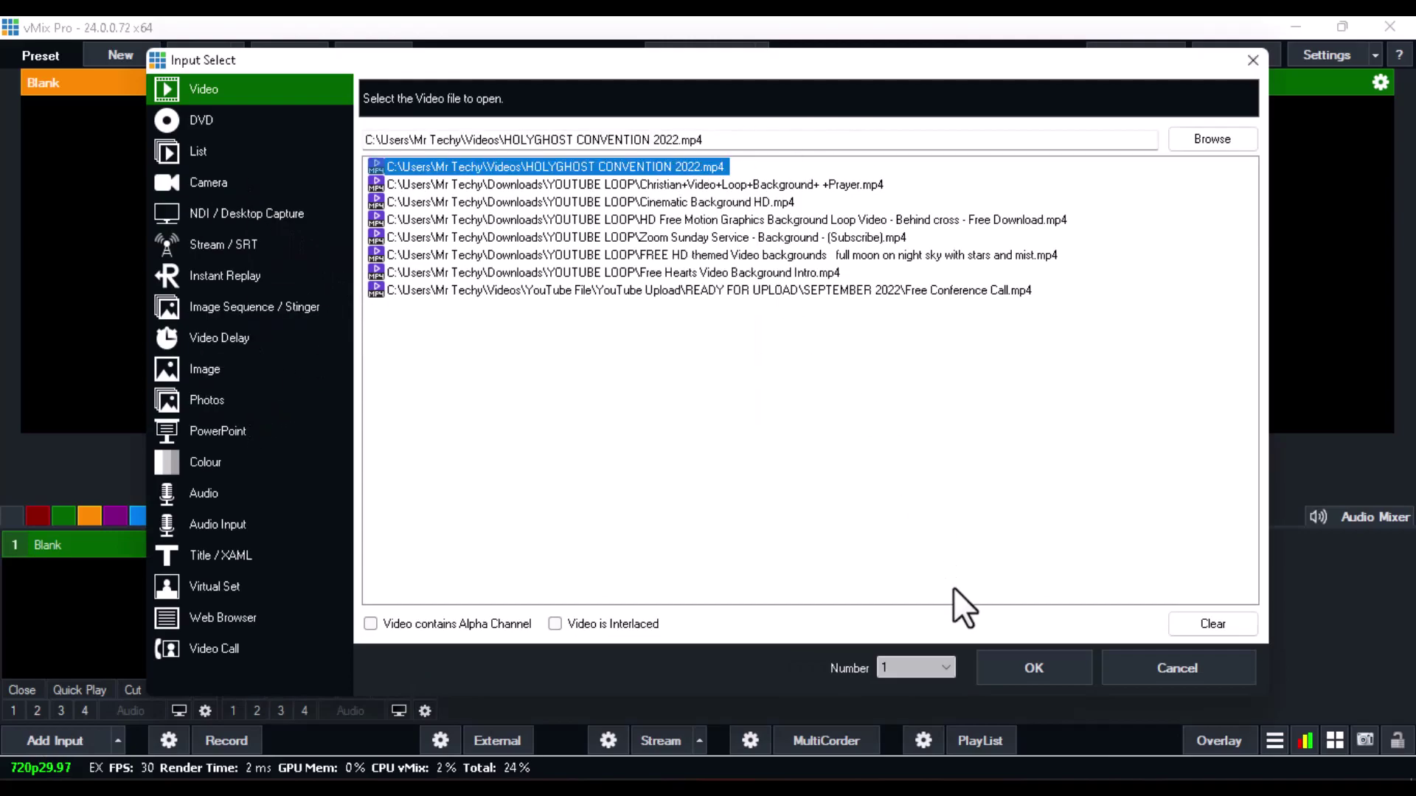
pyautogui.click(1013, 675)
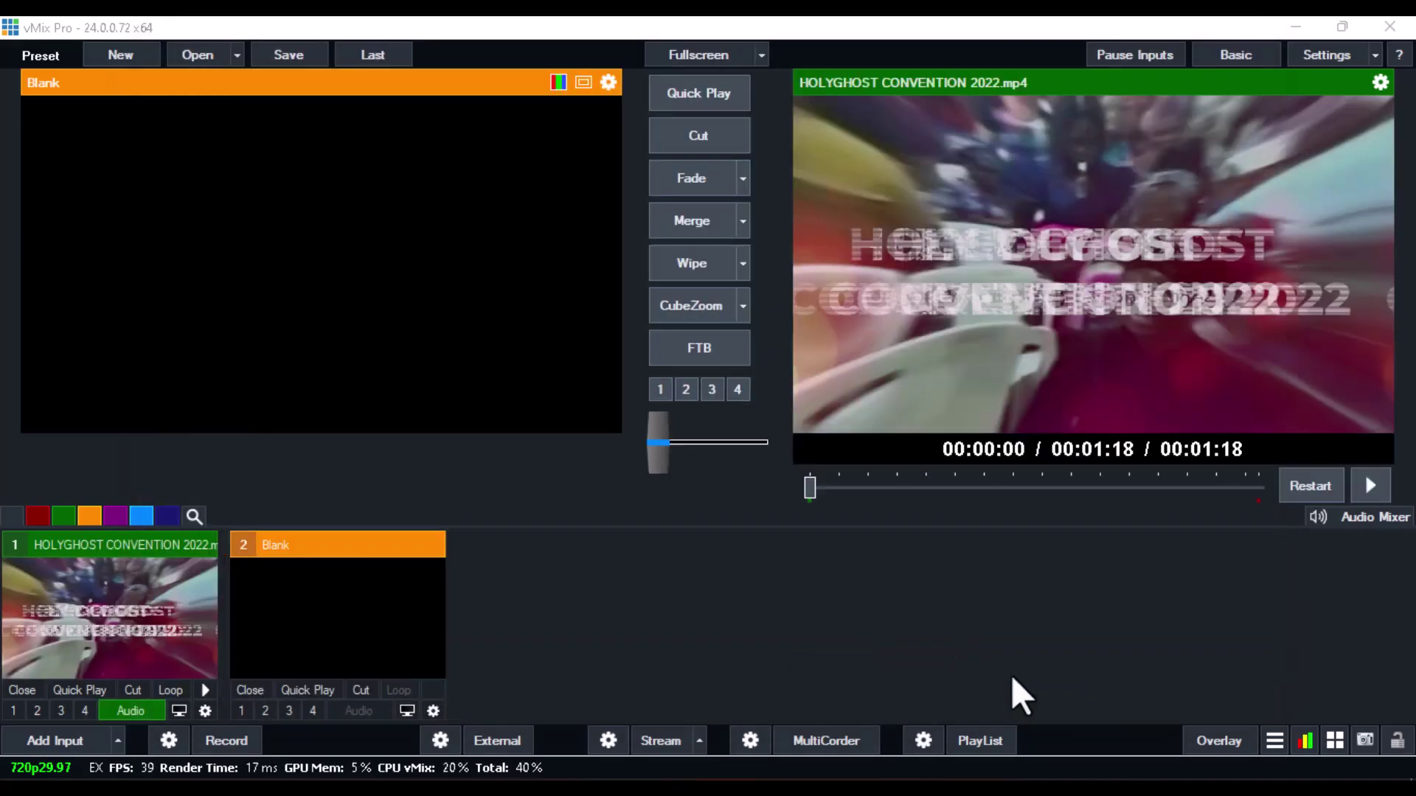
pyautogui.click(170, 691)
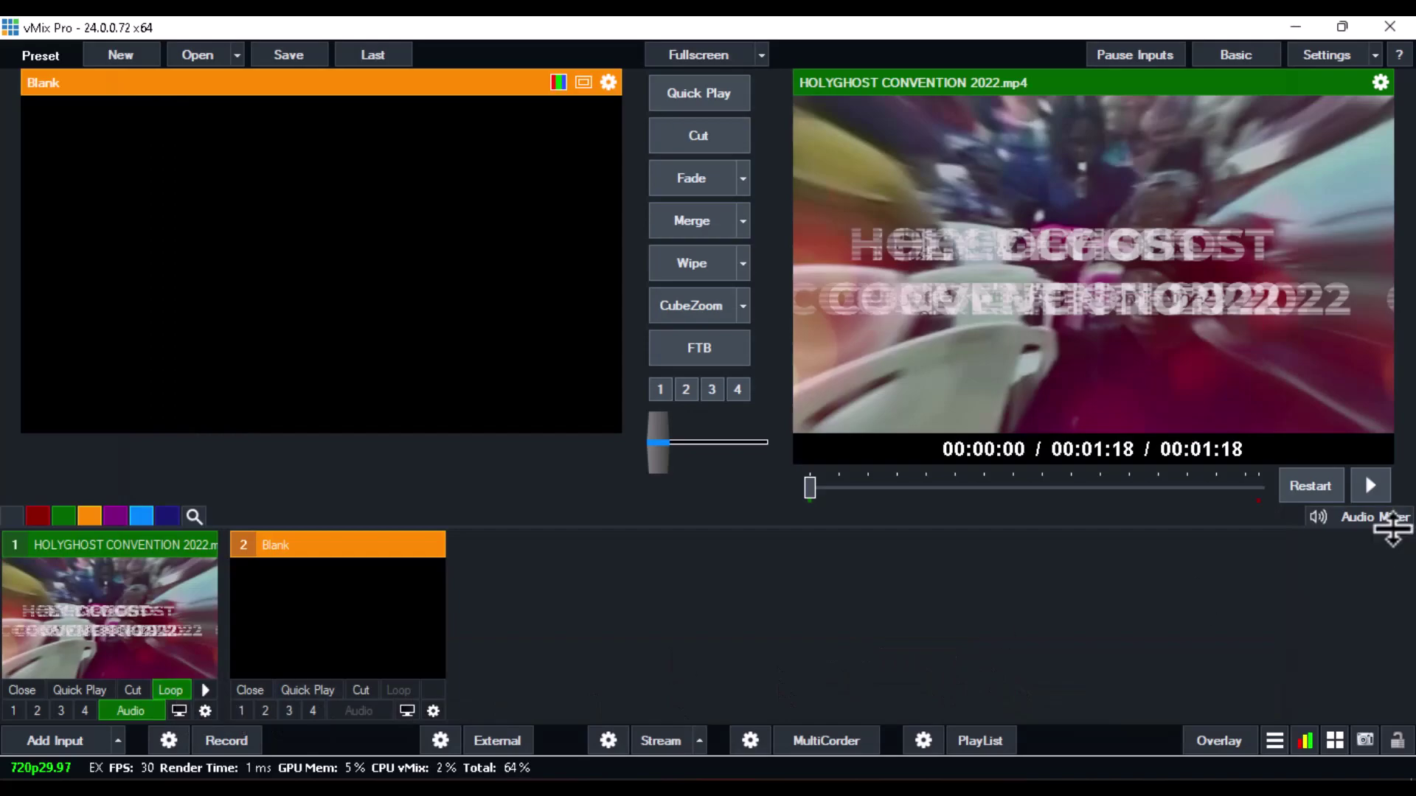
# Lower input 1's volume to 0% in the Audio Mixer and start it playing.
pyautogui.click(1373, 517)
pyautogui.moveTo(1407, 590); pyautogui.dragTo(1405, 705)
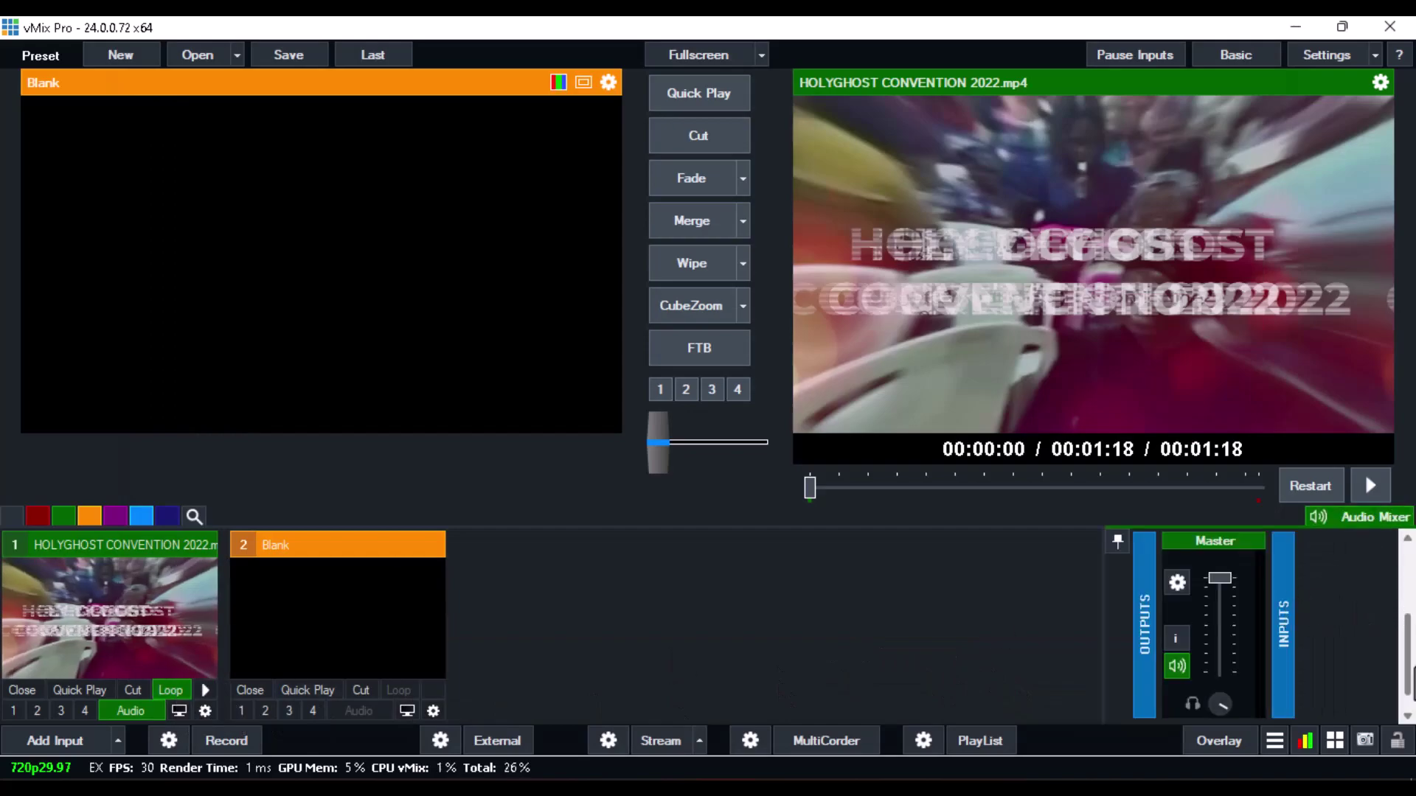
pyautogui.moveTo(1191, 596); pyautogui.dragTo(1193, 605)
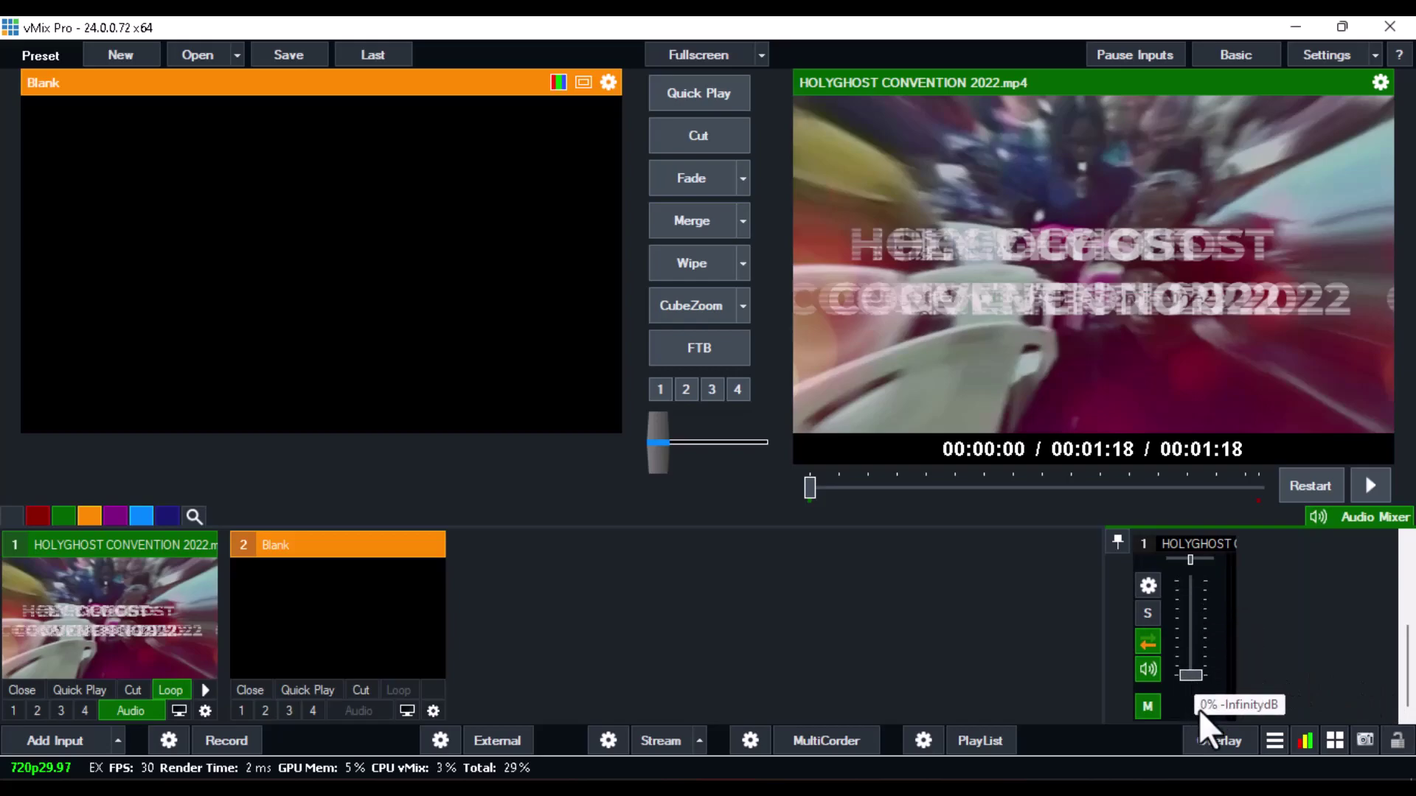
pyautogui.click(1351, 518)
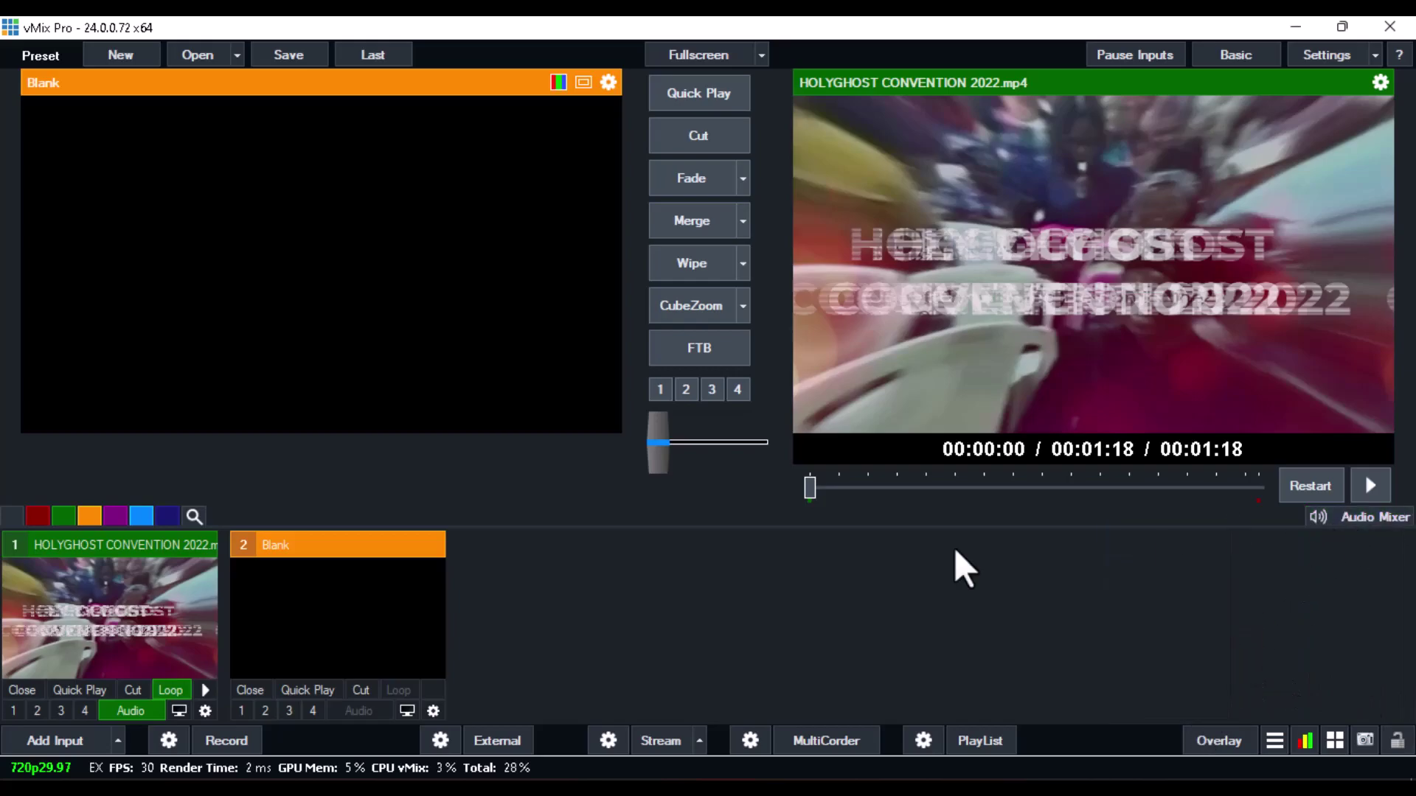
pyautogui.click(203, 693)
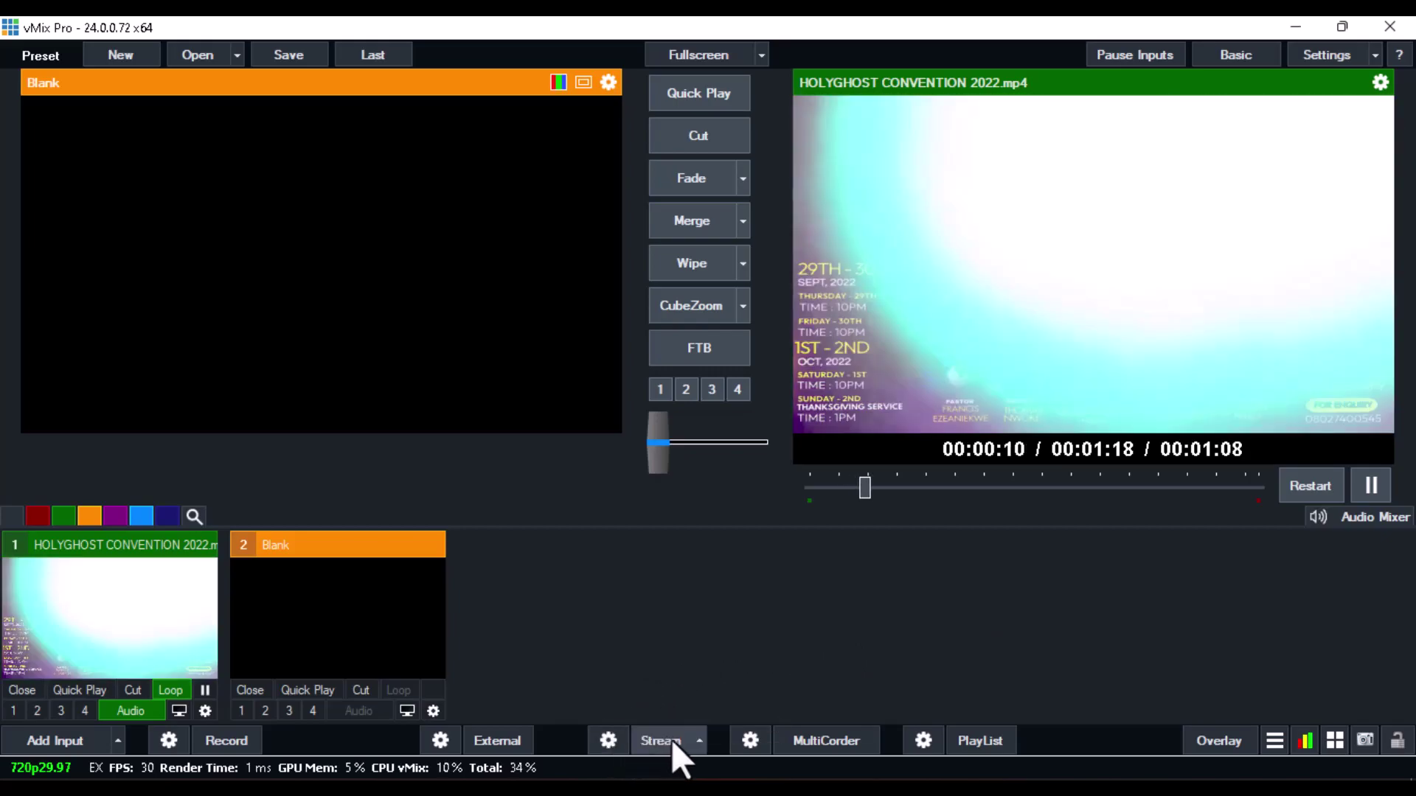
# Set the vMix stream destination to Custom RTMP Server with URL rtmps://dc4-1.rtmp.t.me/s/.
pyautogui.click(606, 740)
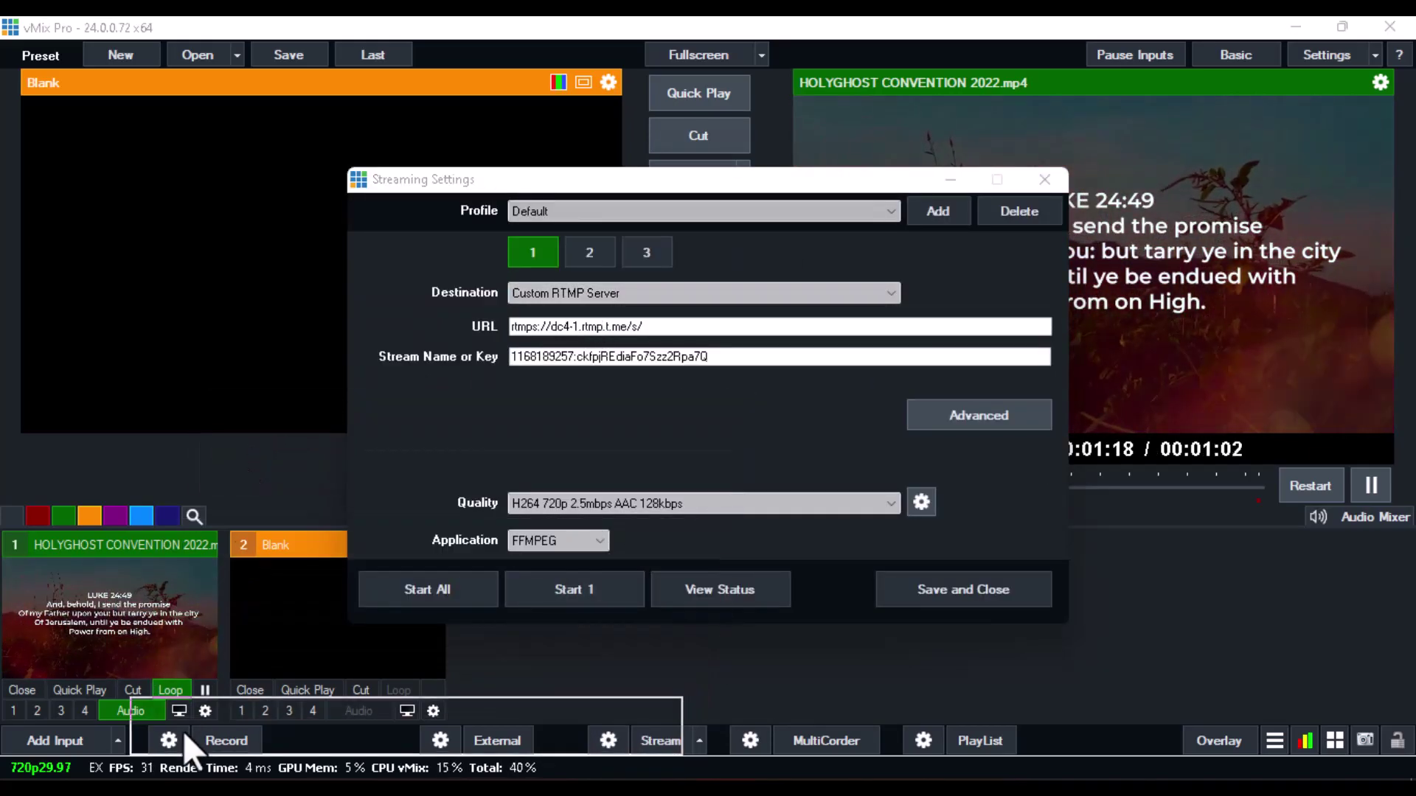
pyautogui.click(569, 297)
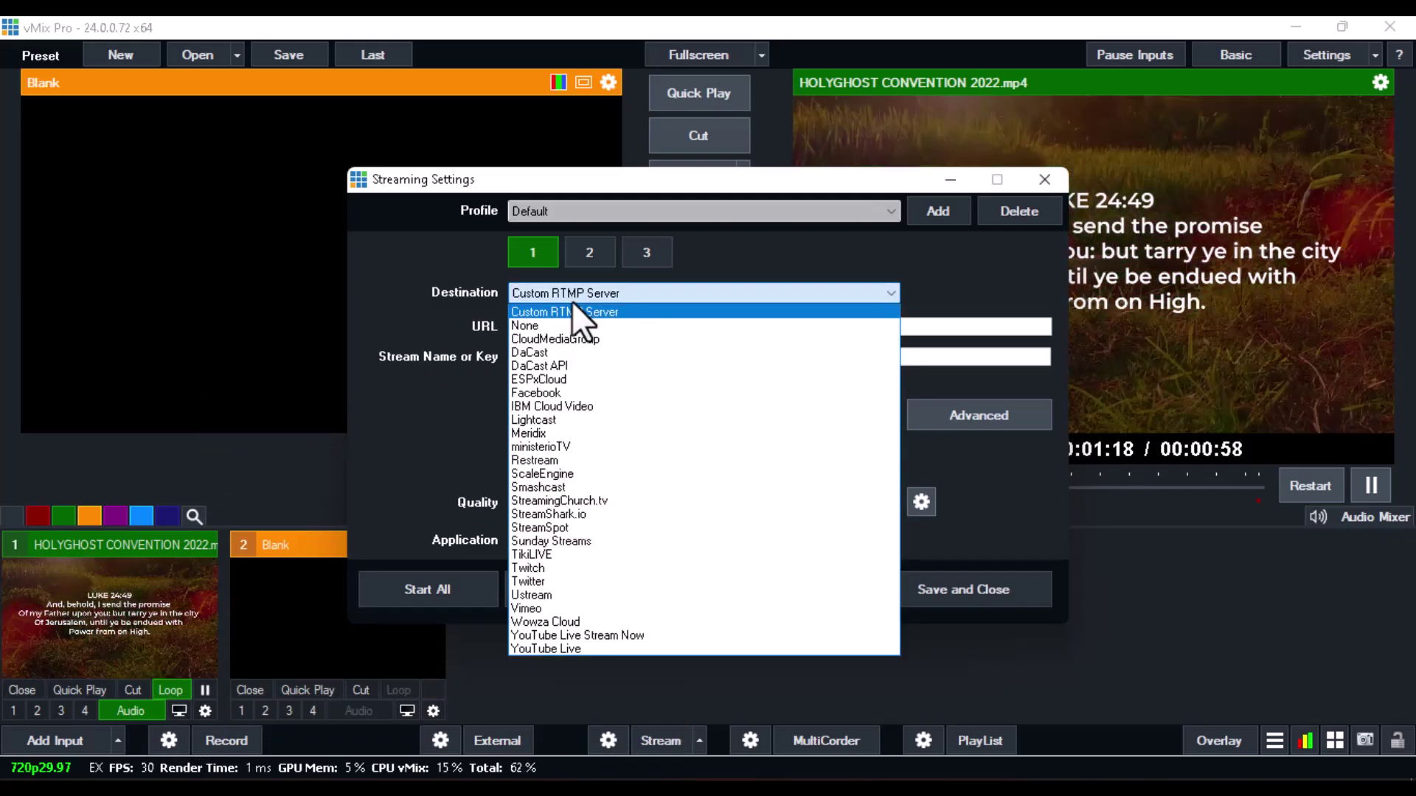
pyautogui.click(573, 310)
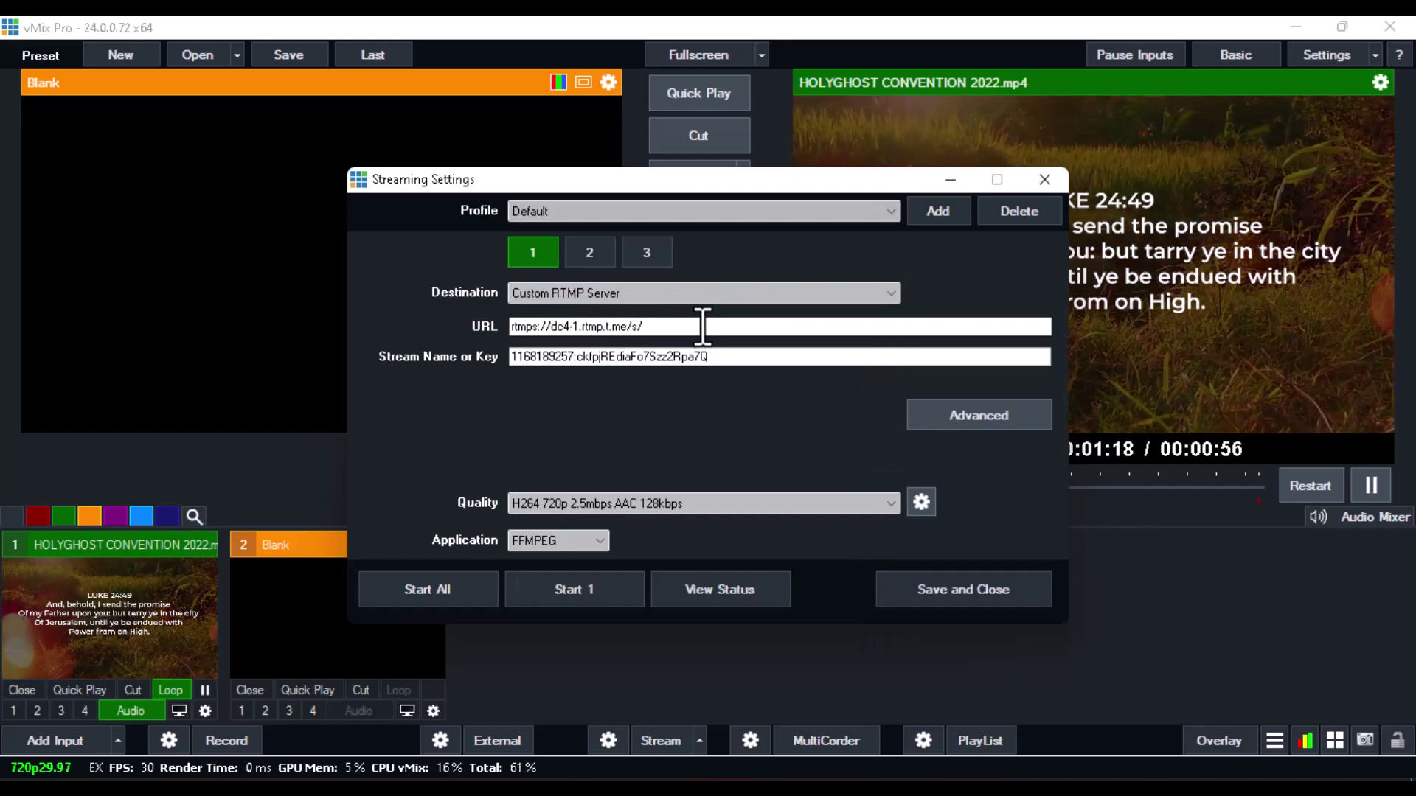
pyautogui.click(662, 327)
pyautogui.moveTo(663, 327); pyautogui.dragTo(357, 346)
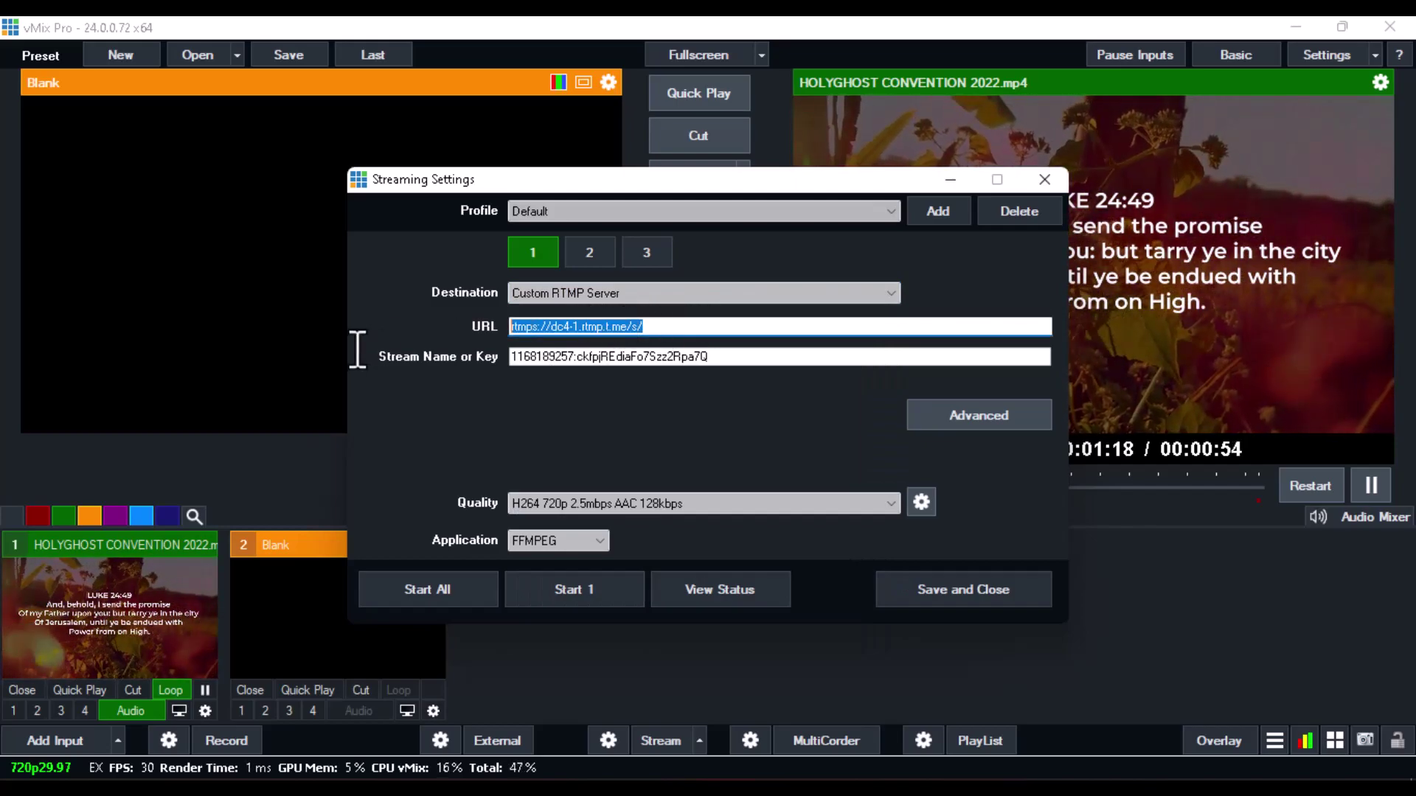
pyautogui.click(346, 347)
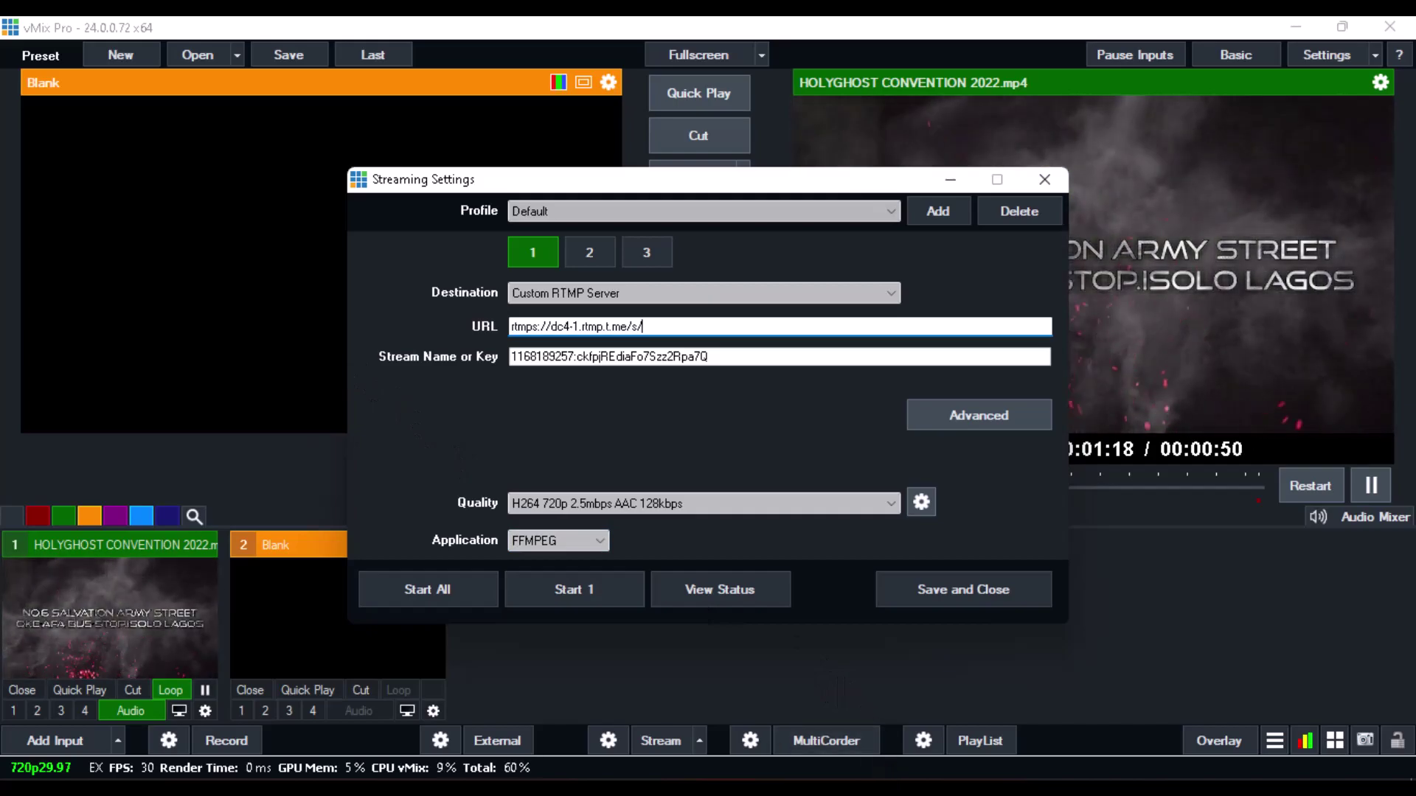
# Copy Telegram's stream key and return to vMix.
pyautogui.click(894, 777)
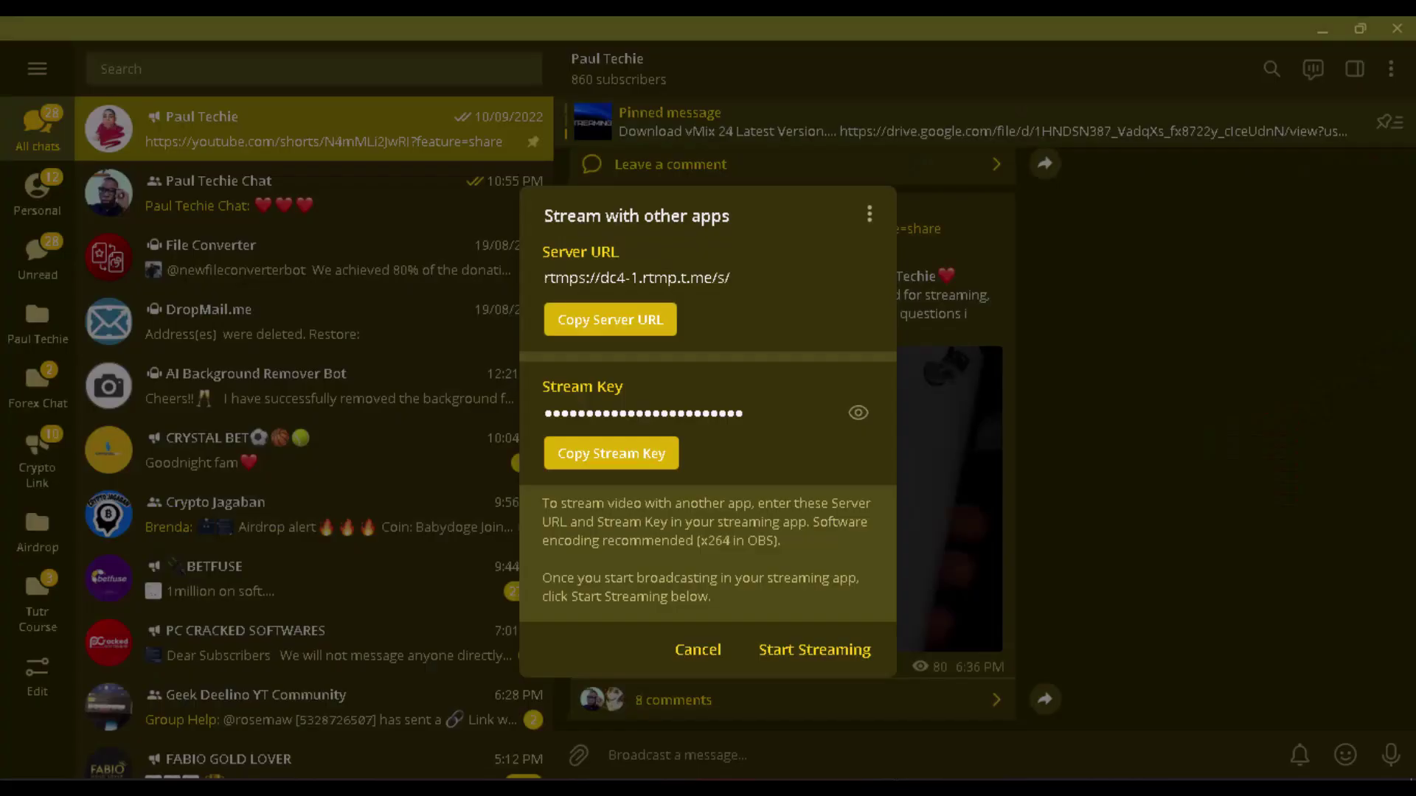
pyautogui.click(635, 463)
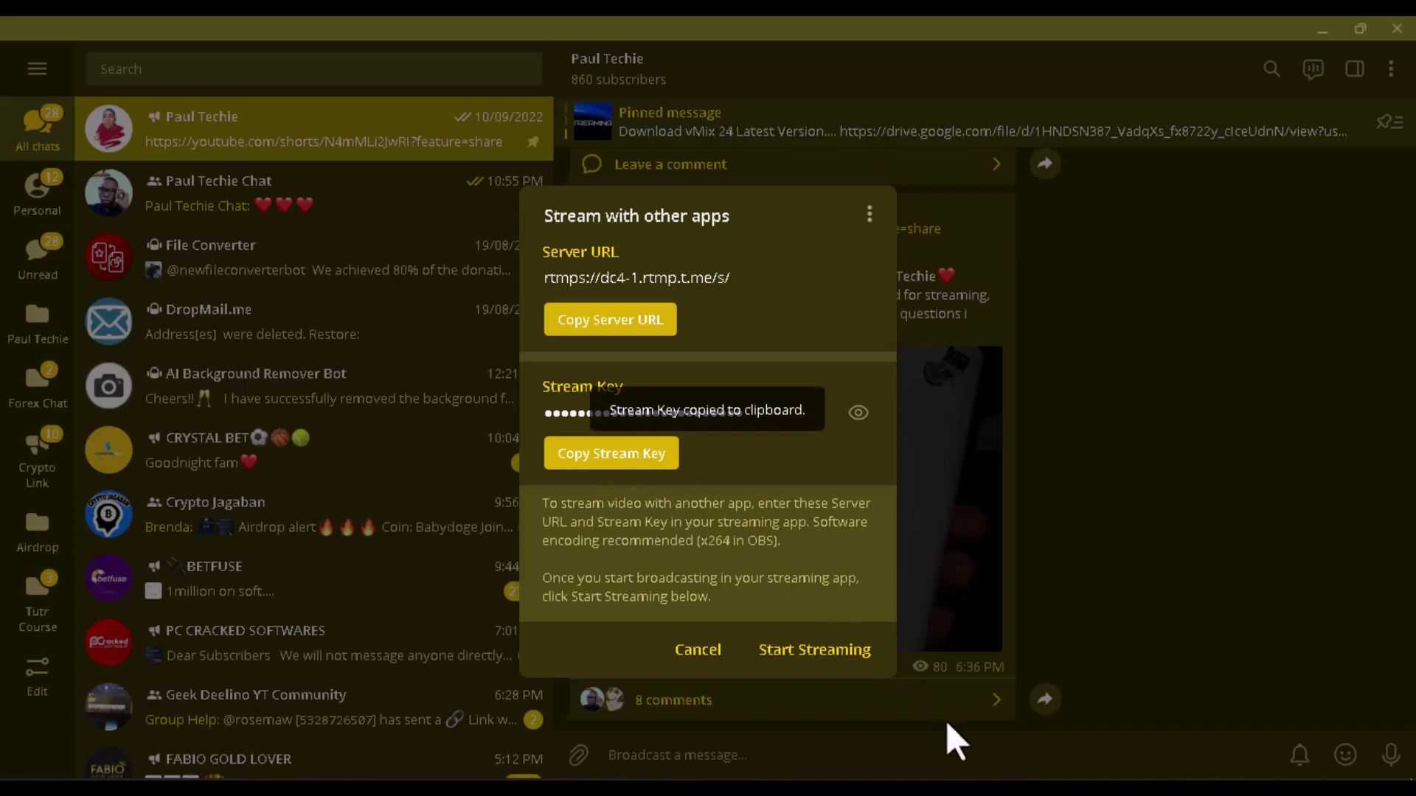
pyautogui.moveTo(894, 777)
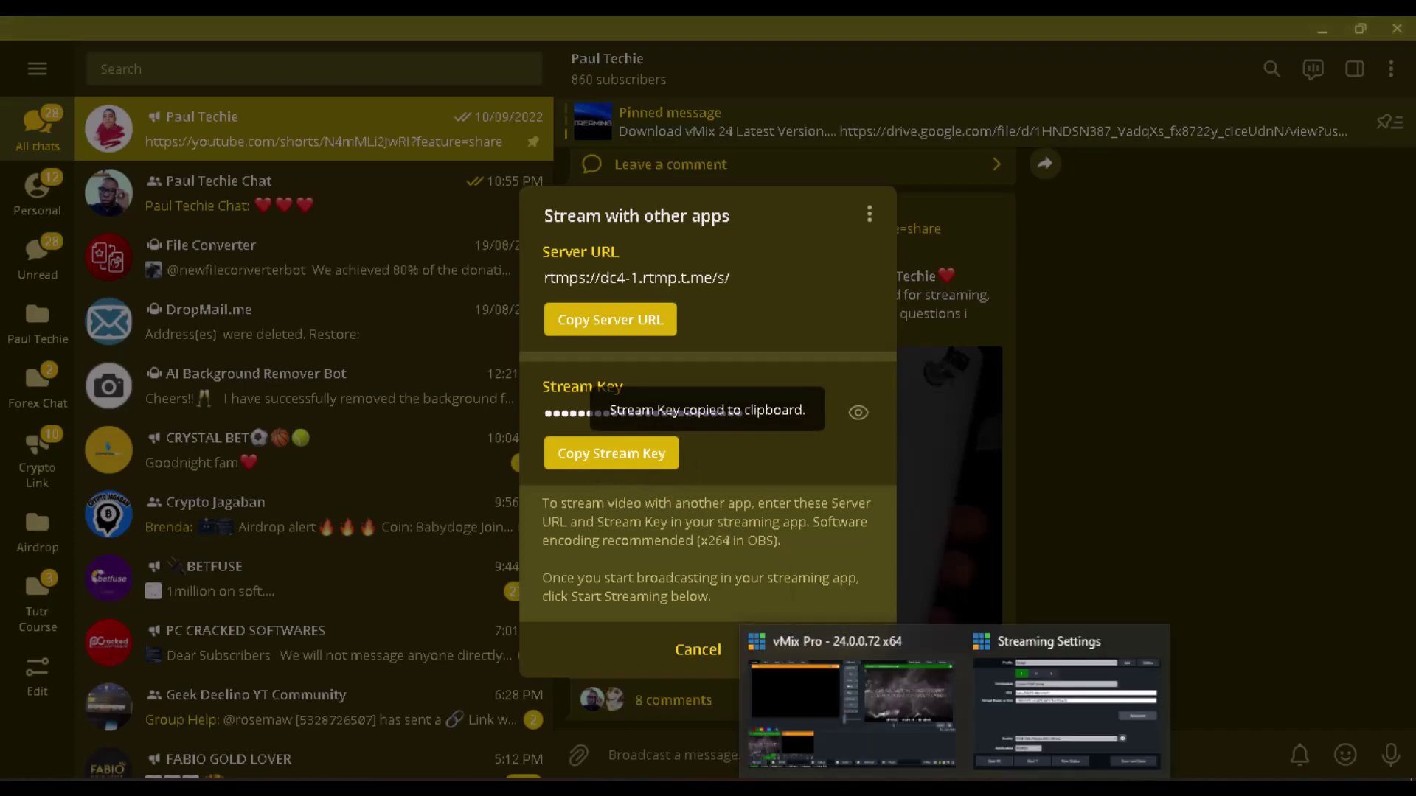
pyautogui.click(861, 696)
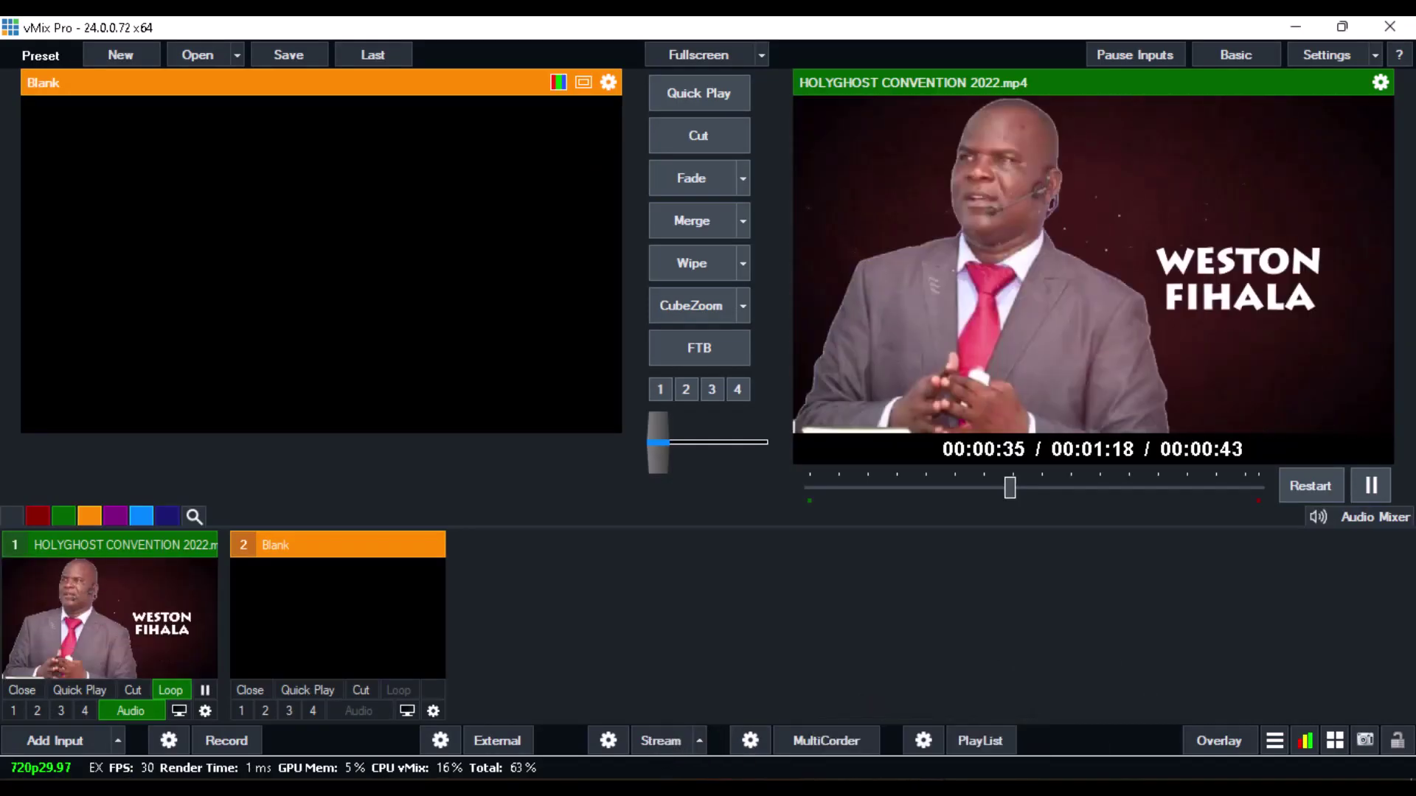
# Paste Telegram's stream key into the vMix Stream Key field.
pyautogui.moveTo(894, 777)
pyautogui.click(1009, 707)
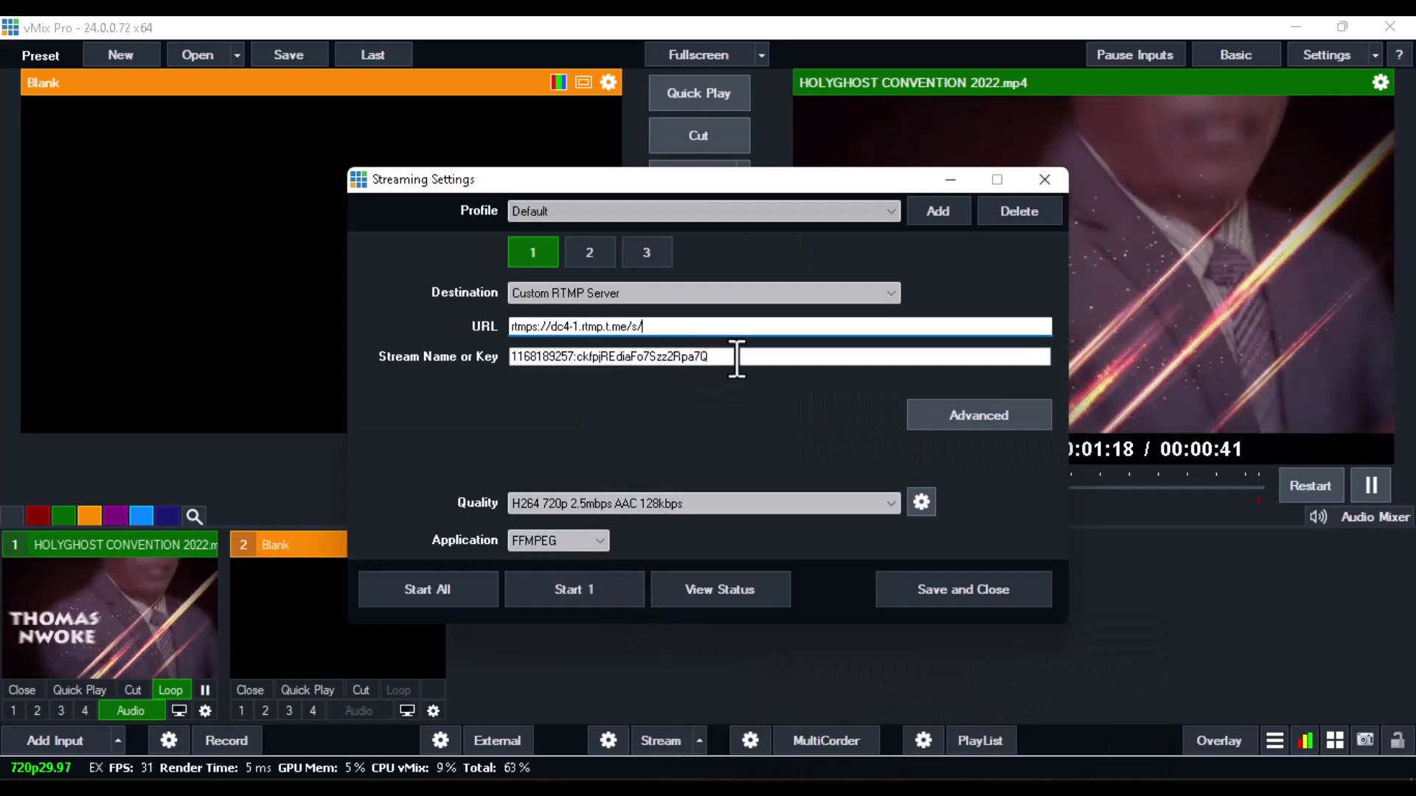
pyautogui.moveTo(758, 357); pyautogui.dragTo(389, 357)
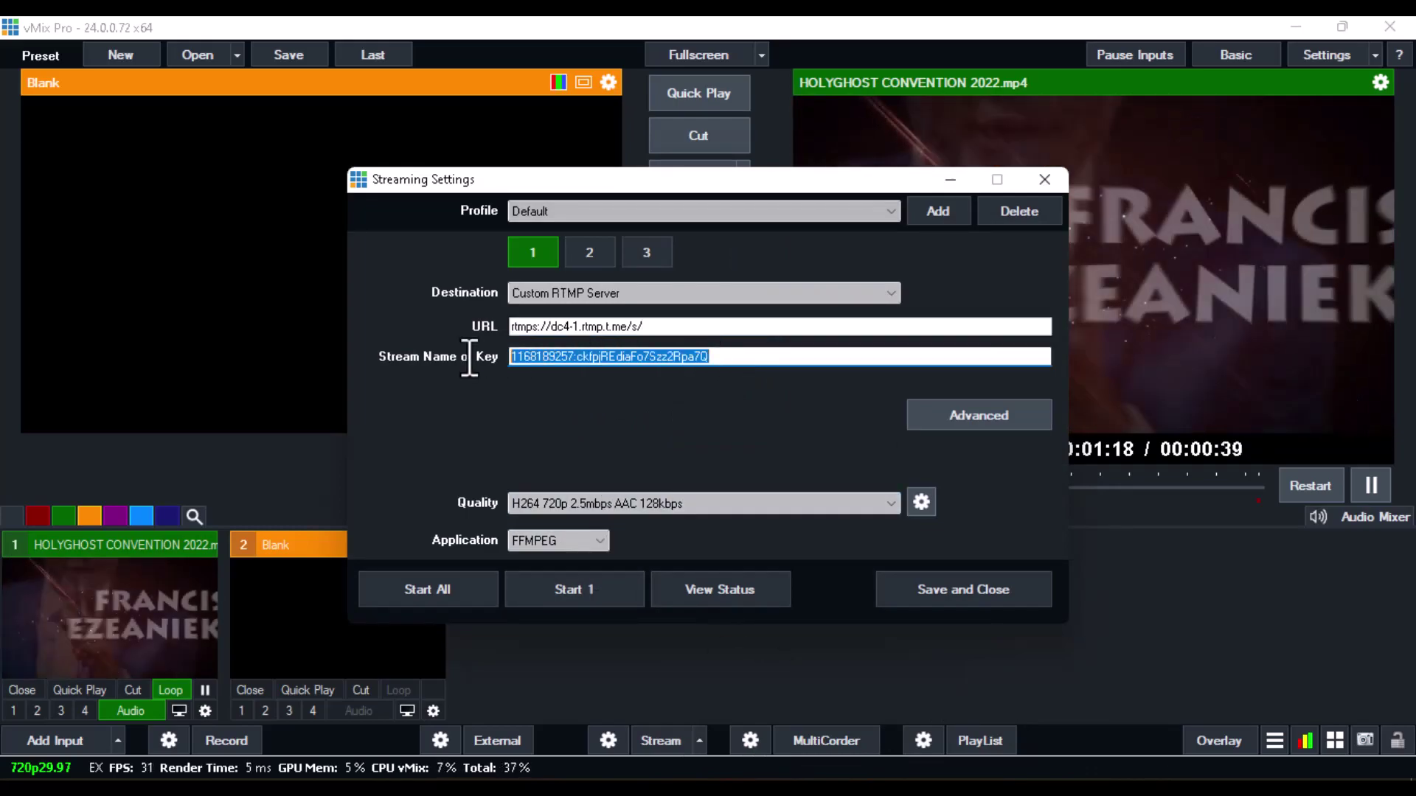
pyautogui.hotkey('ctrl', 'v')
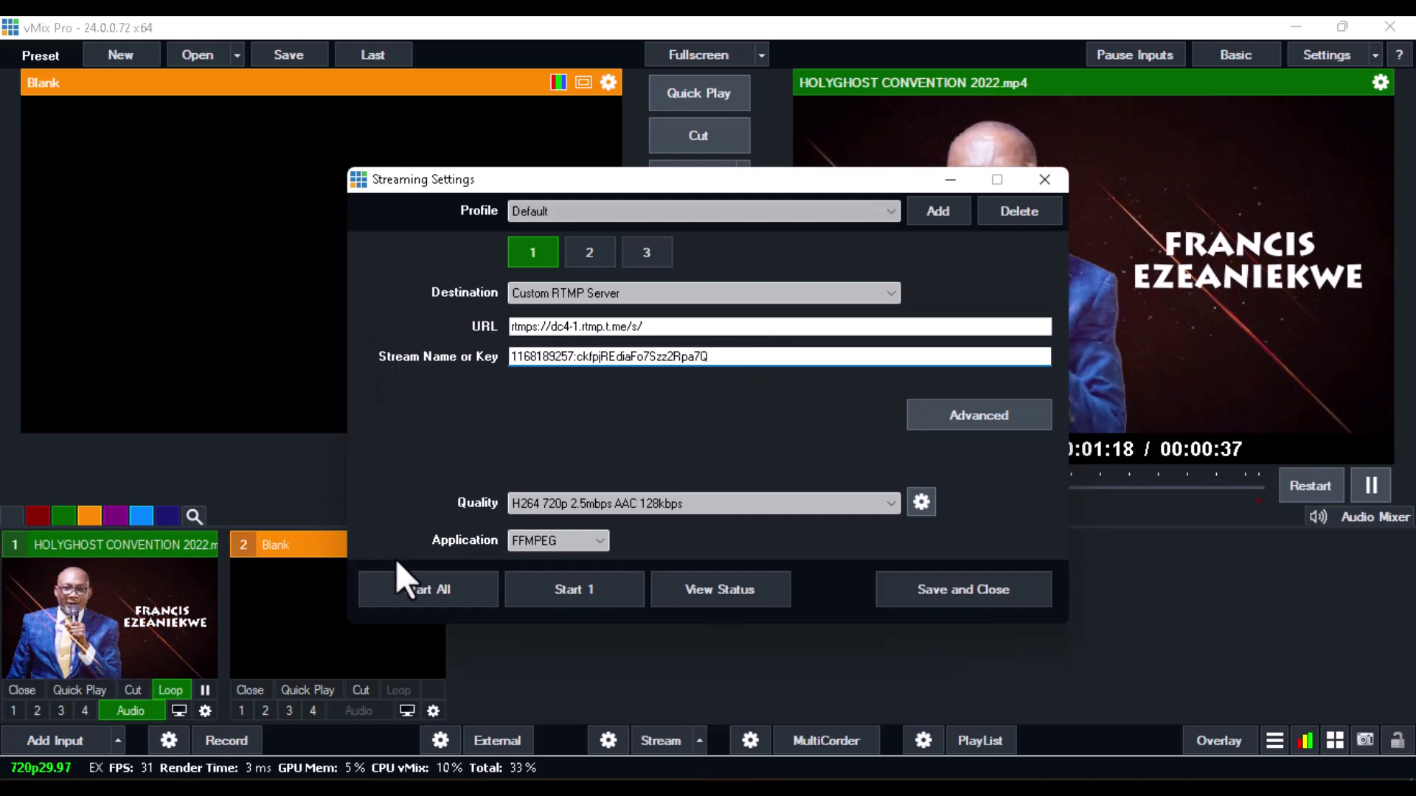
# Keep the H264 720p 2.5mbps AAC 128kbps quality preset unchanged after checking its settings.
pyautogui.click(892, 503)
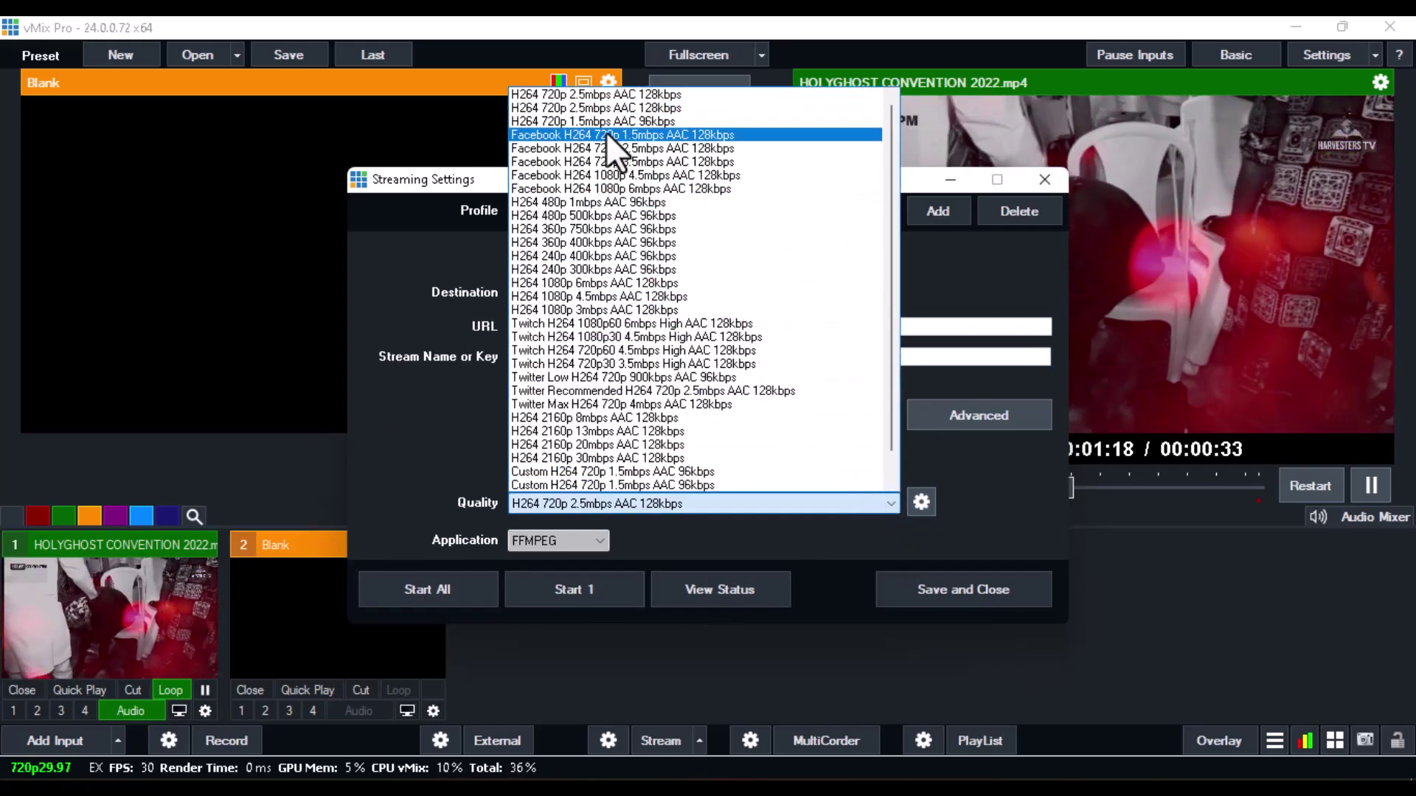
pyautogui.click(975, 278)
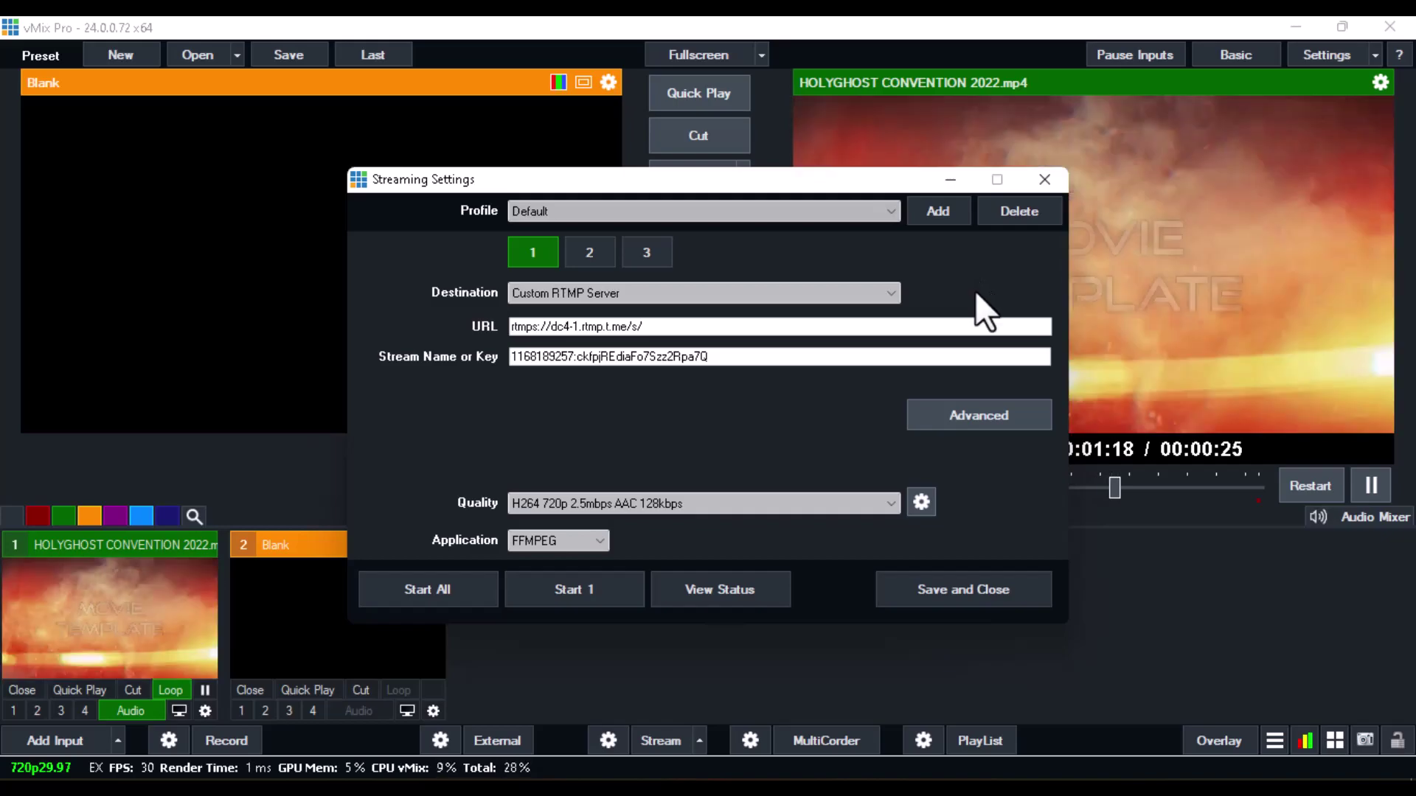
pyautogui.click(921, 502)
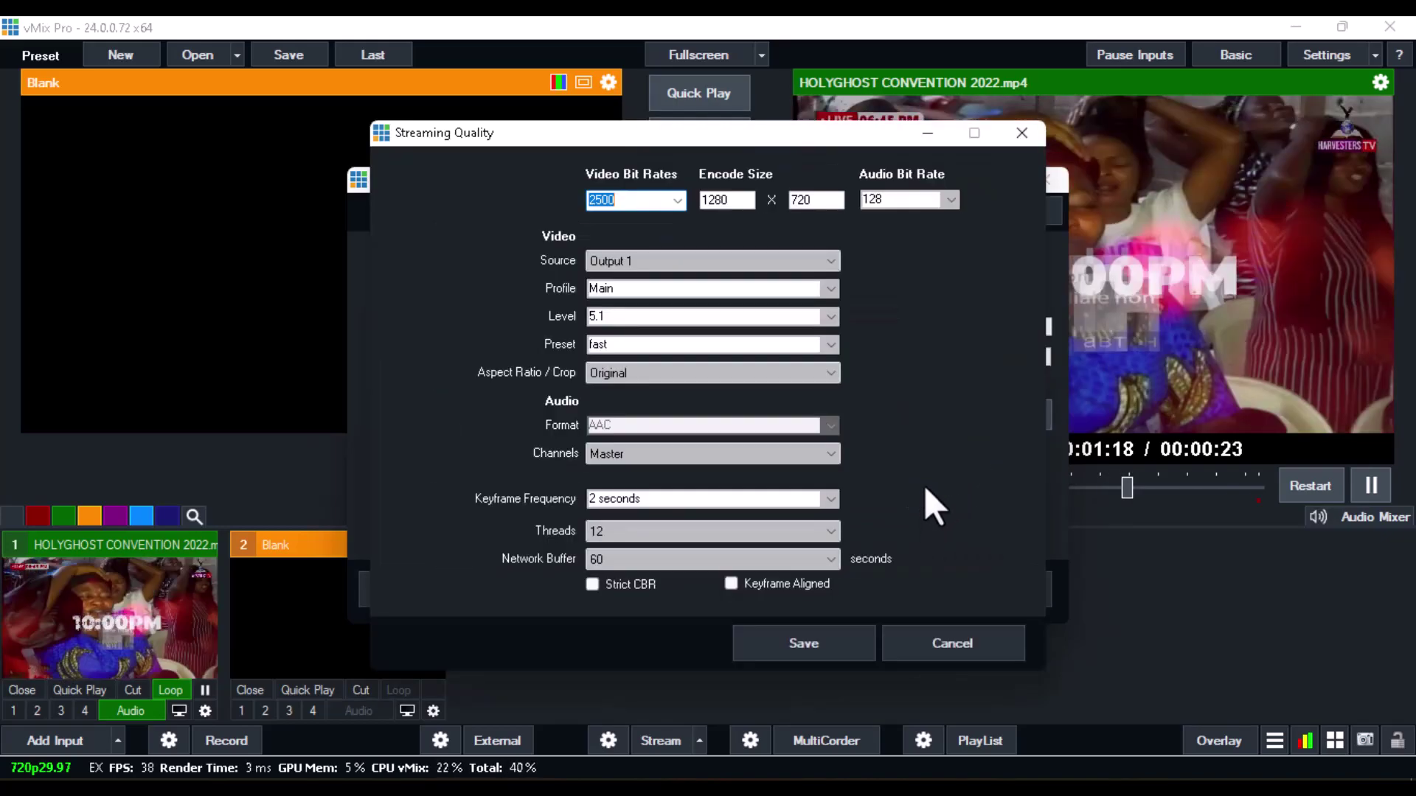
pyautogui.click(1024, 127)
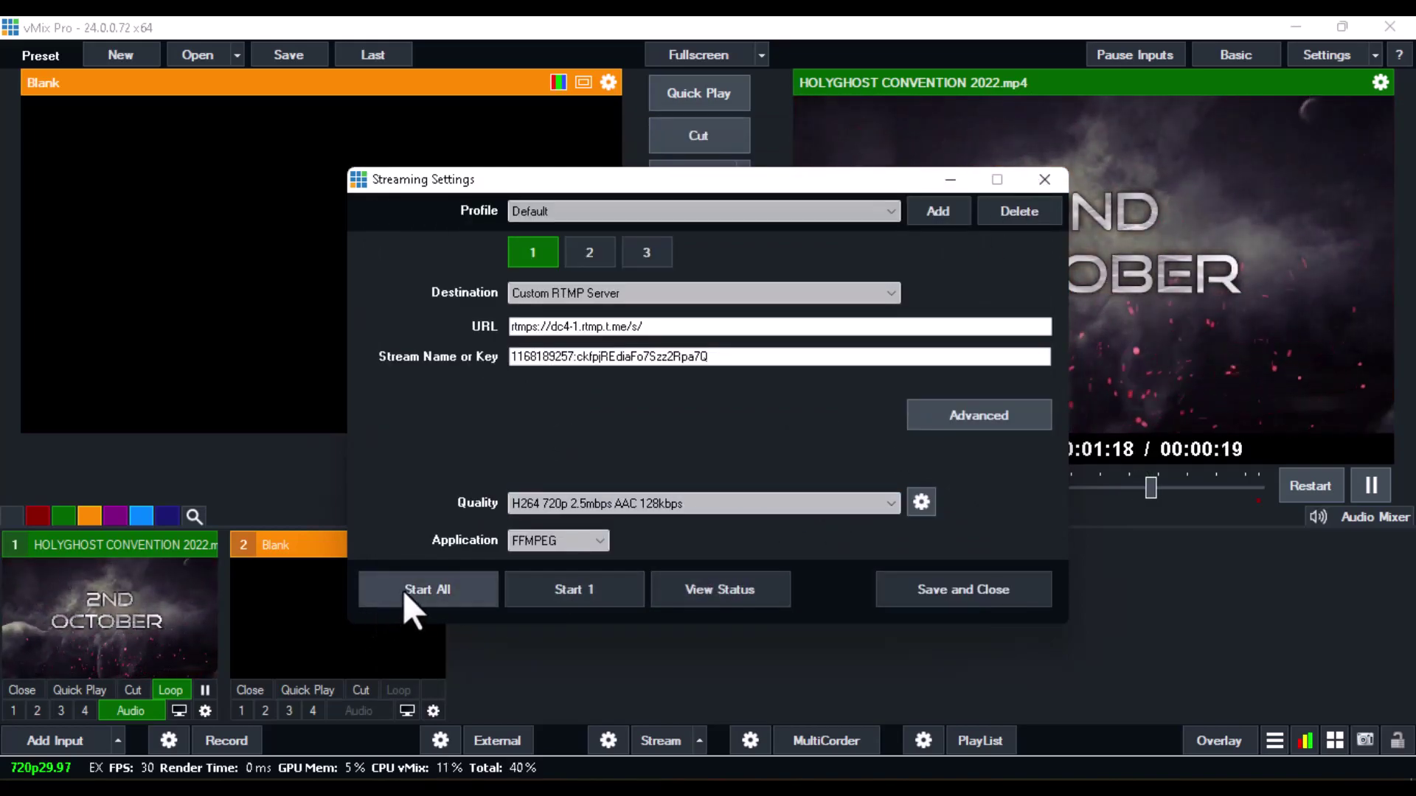
# Start streaming to all destinations, close Streaming Settings, and return to Telegram's dialog.
pyautogui.click(404, 590)
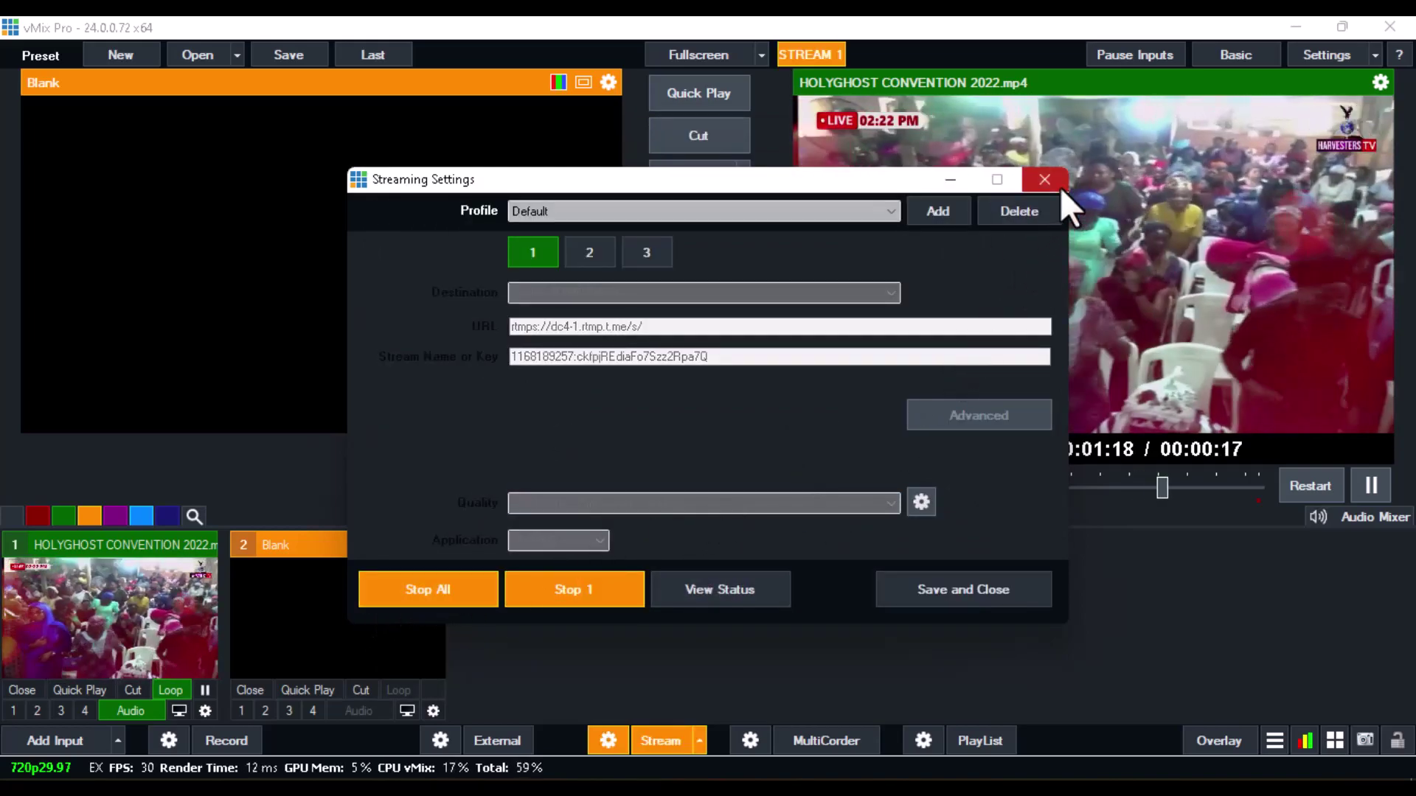
pyautogui.click(932, 594)
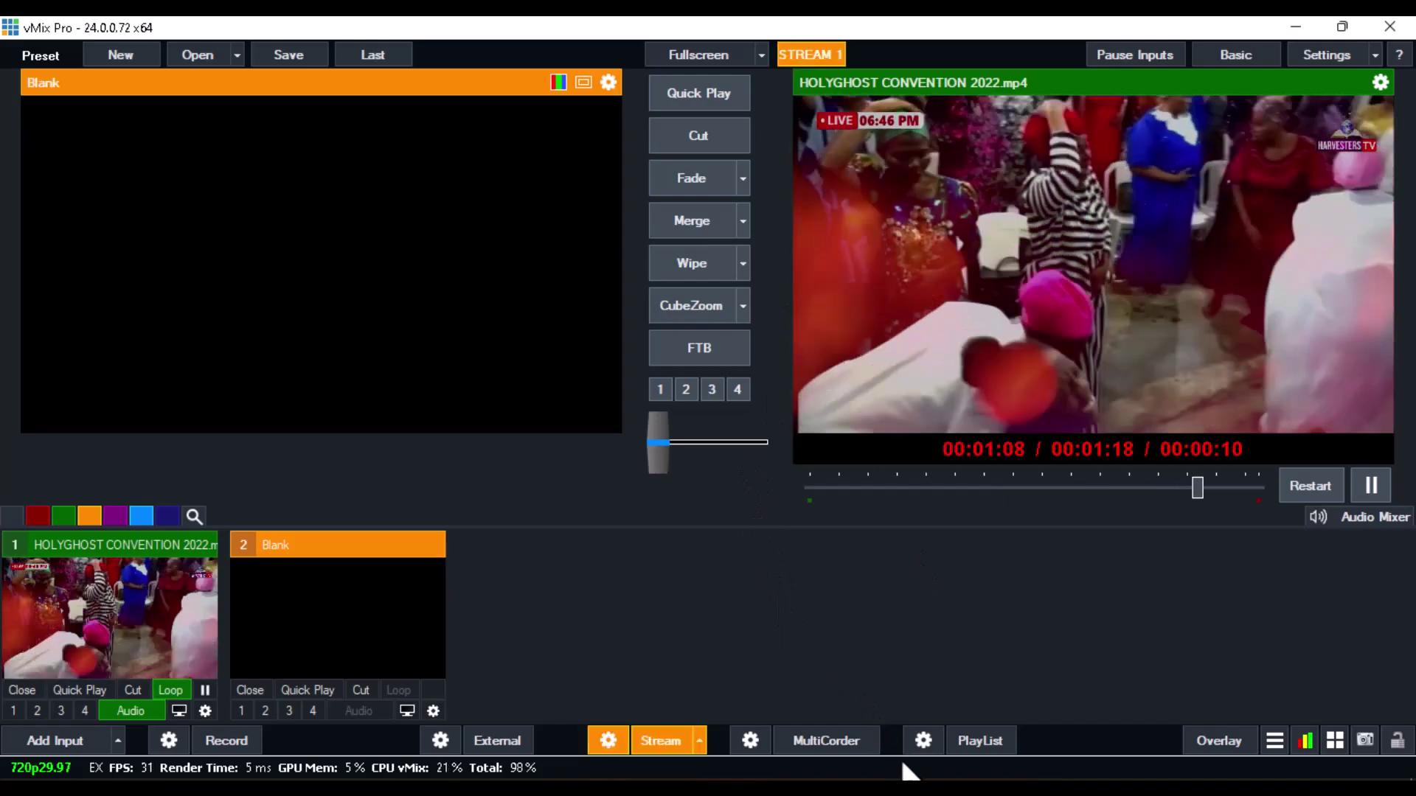
pyautogui.moveTo(901, 770)
pyautogui.click(900, 708)
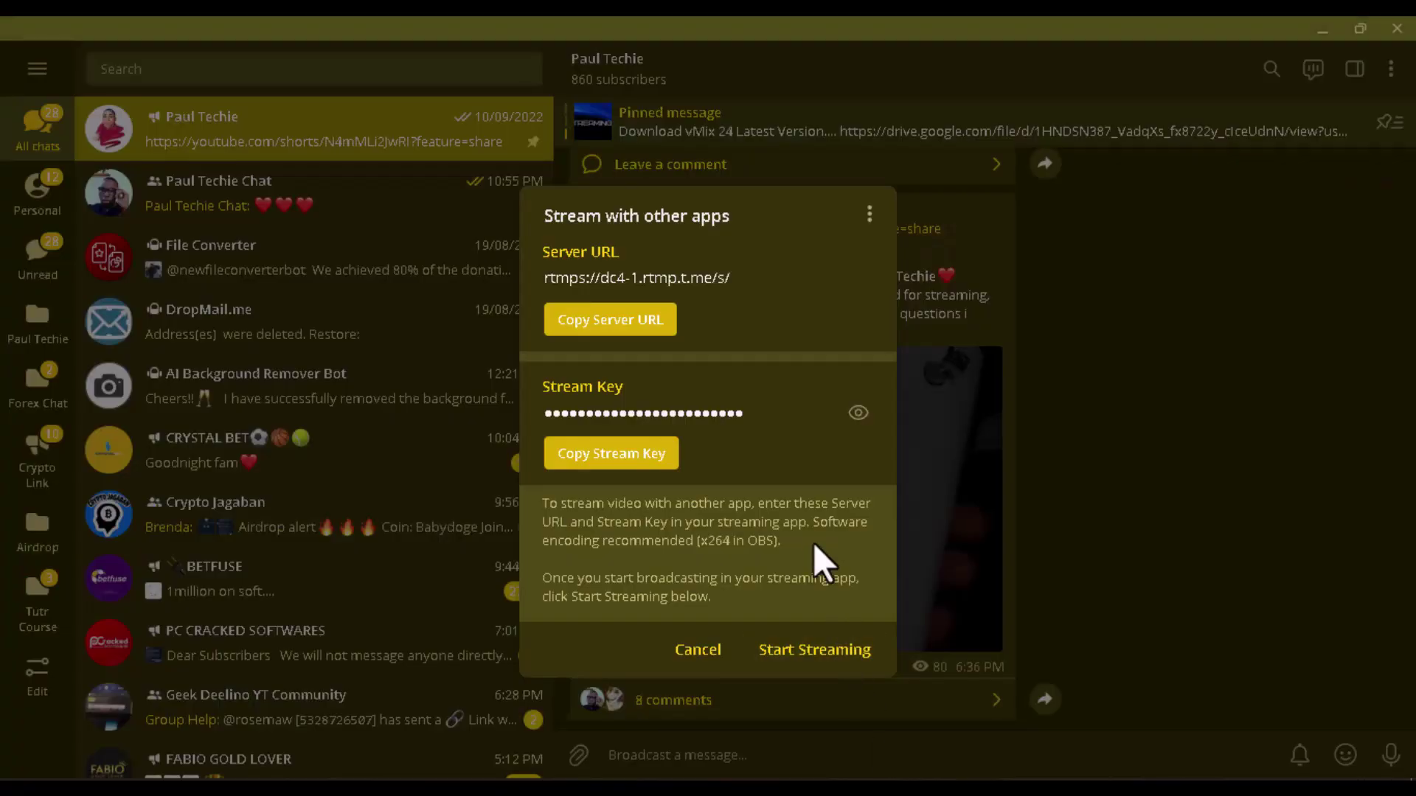
# Start the Telegram live stream, then stop the vMix stream.
pyautogui.click(793, 659)
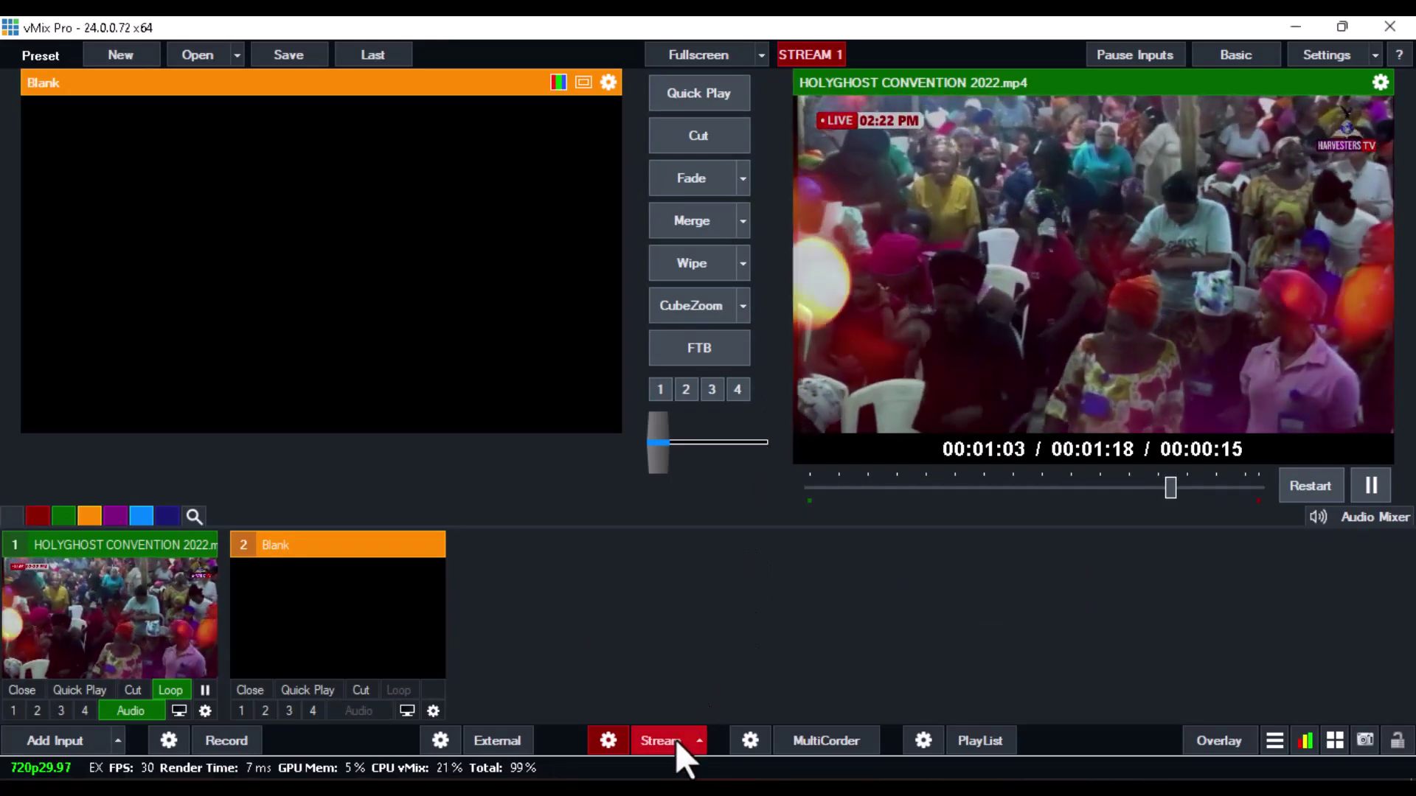
pyautogui.click(672, 740)
pyautogui.click(680, 479)
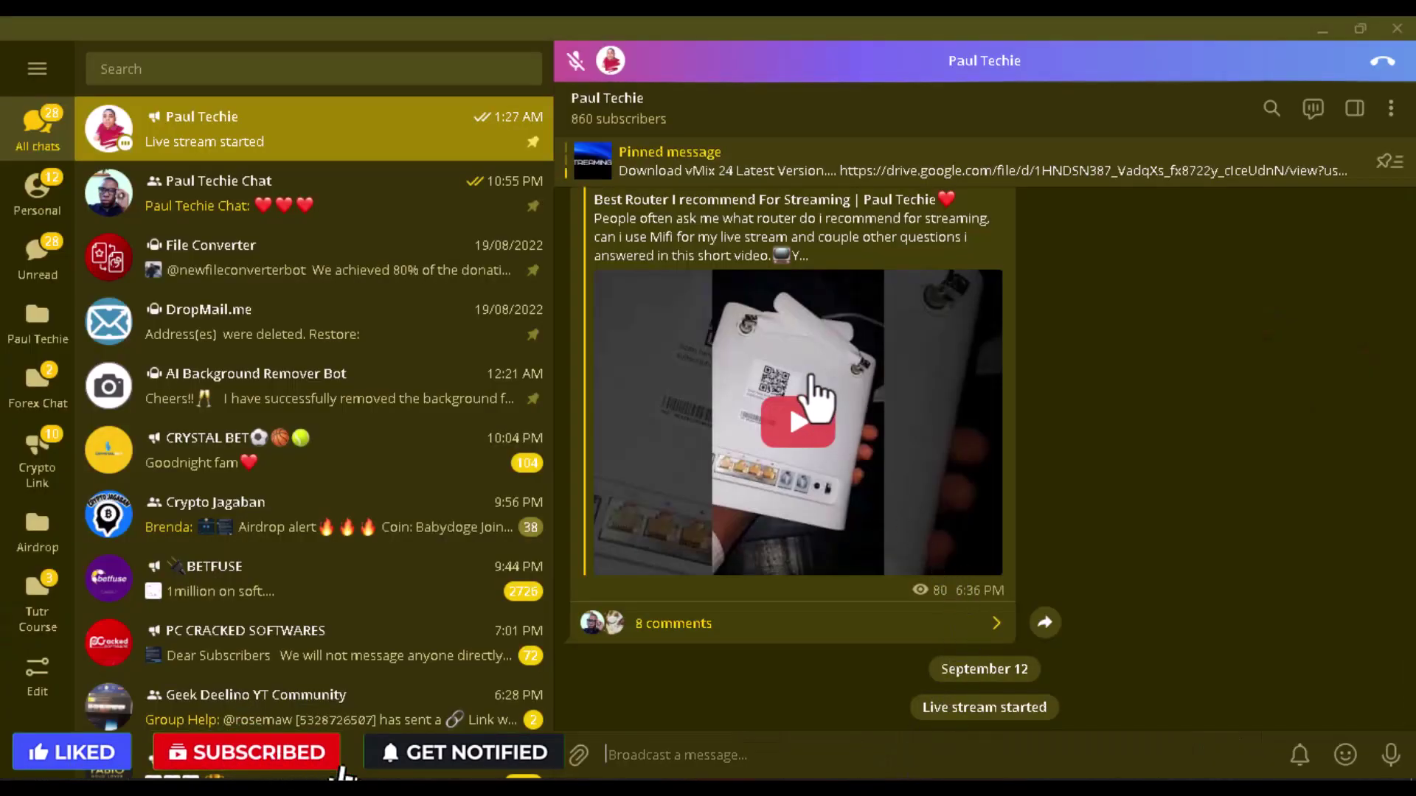
# Leave the live stream with End live stream ticked, then open the discussion group.
pyautogui.click(1091, 63)
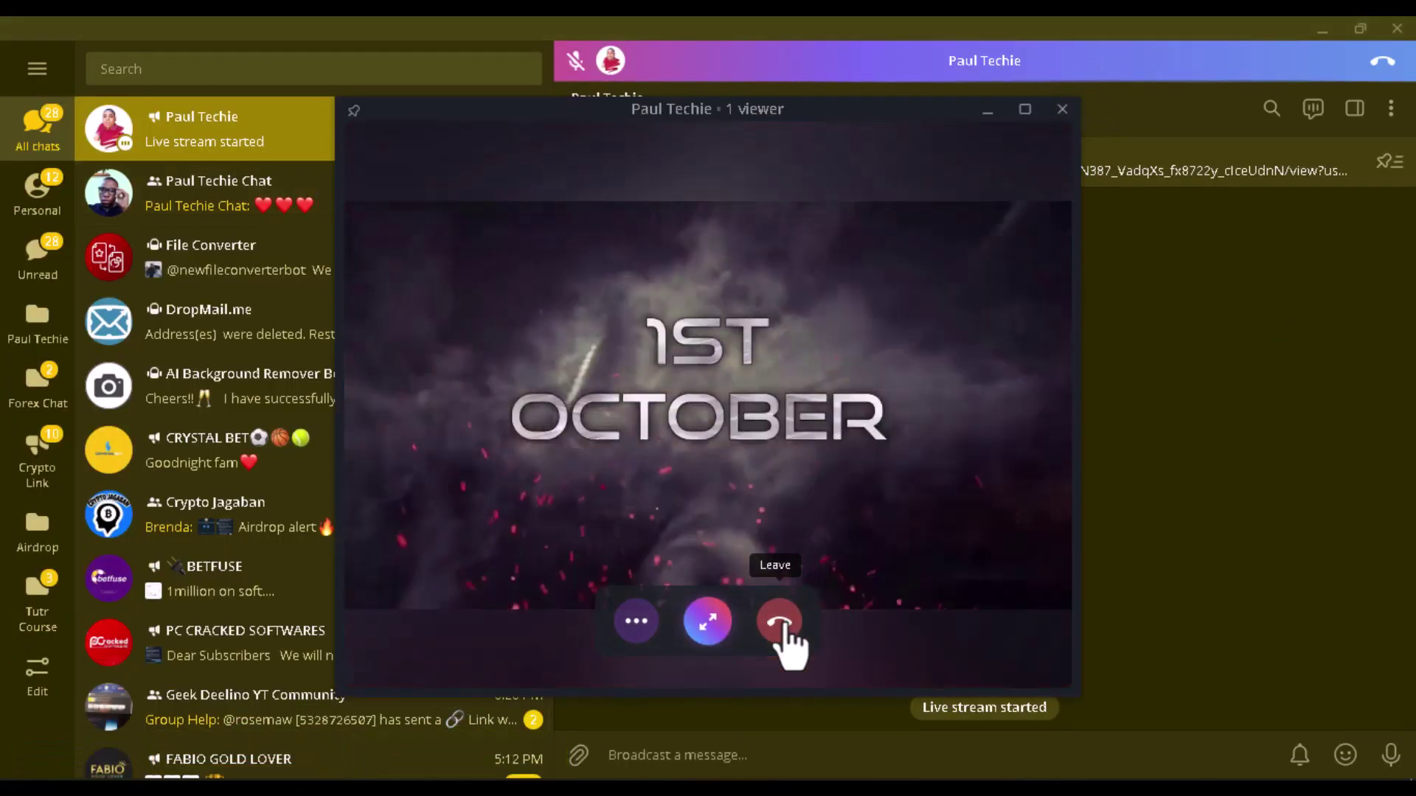
pyautogui.click(777, 624)
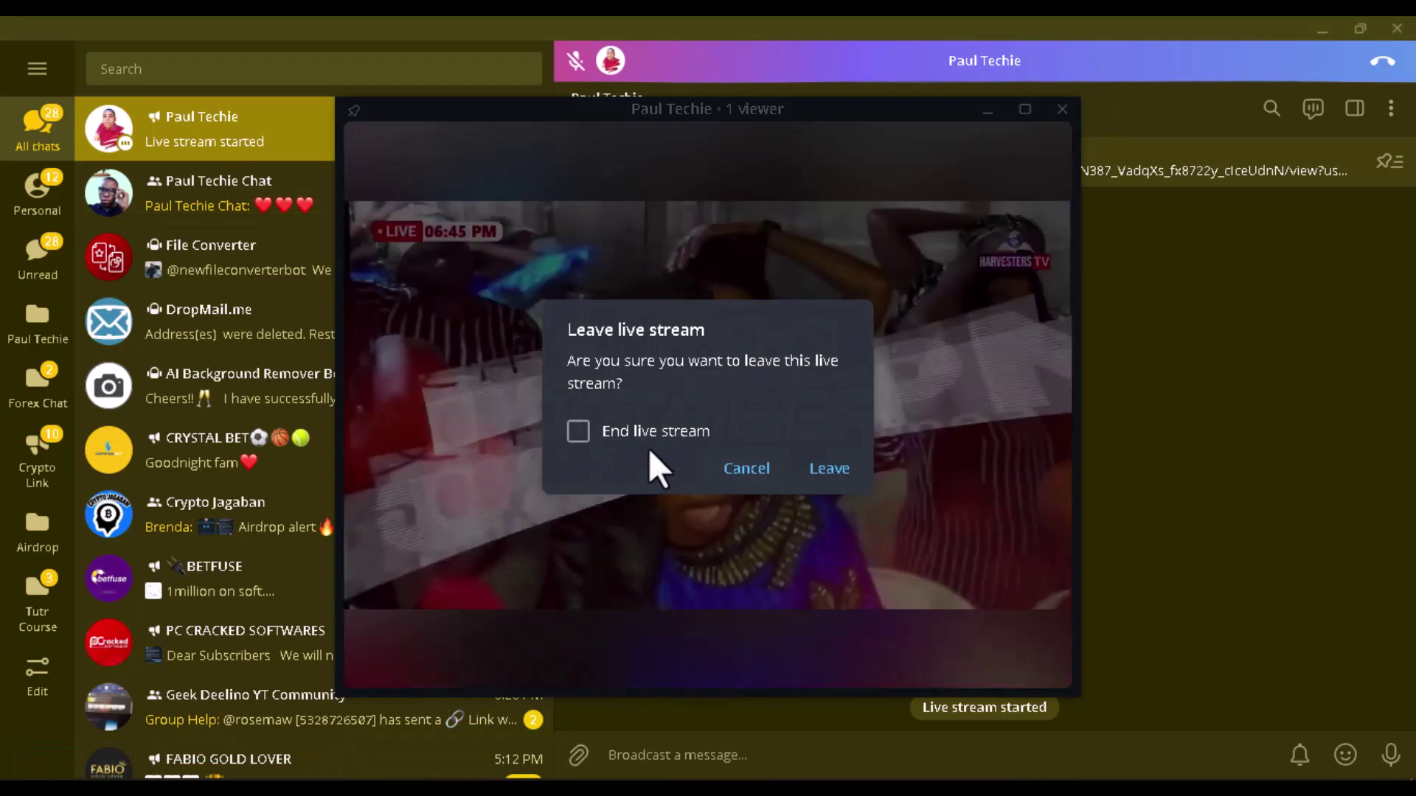
pyautogui.click(649, 432)
pyautogui.click(828, 469)
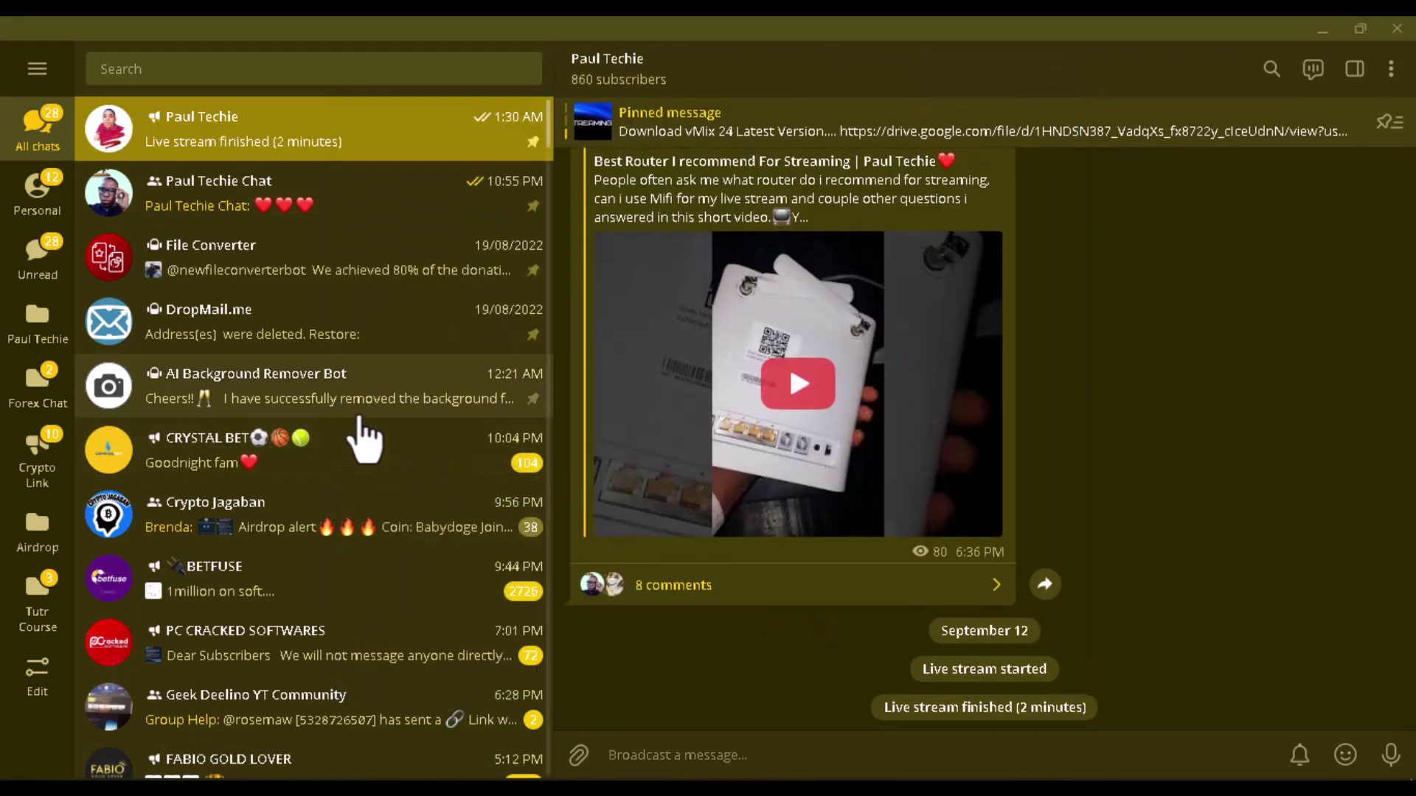
pyautogui.click(218, 227)
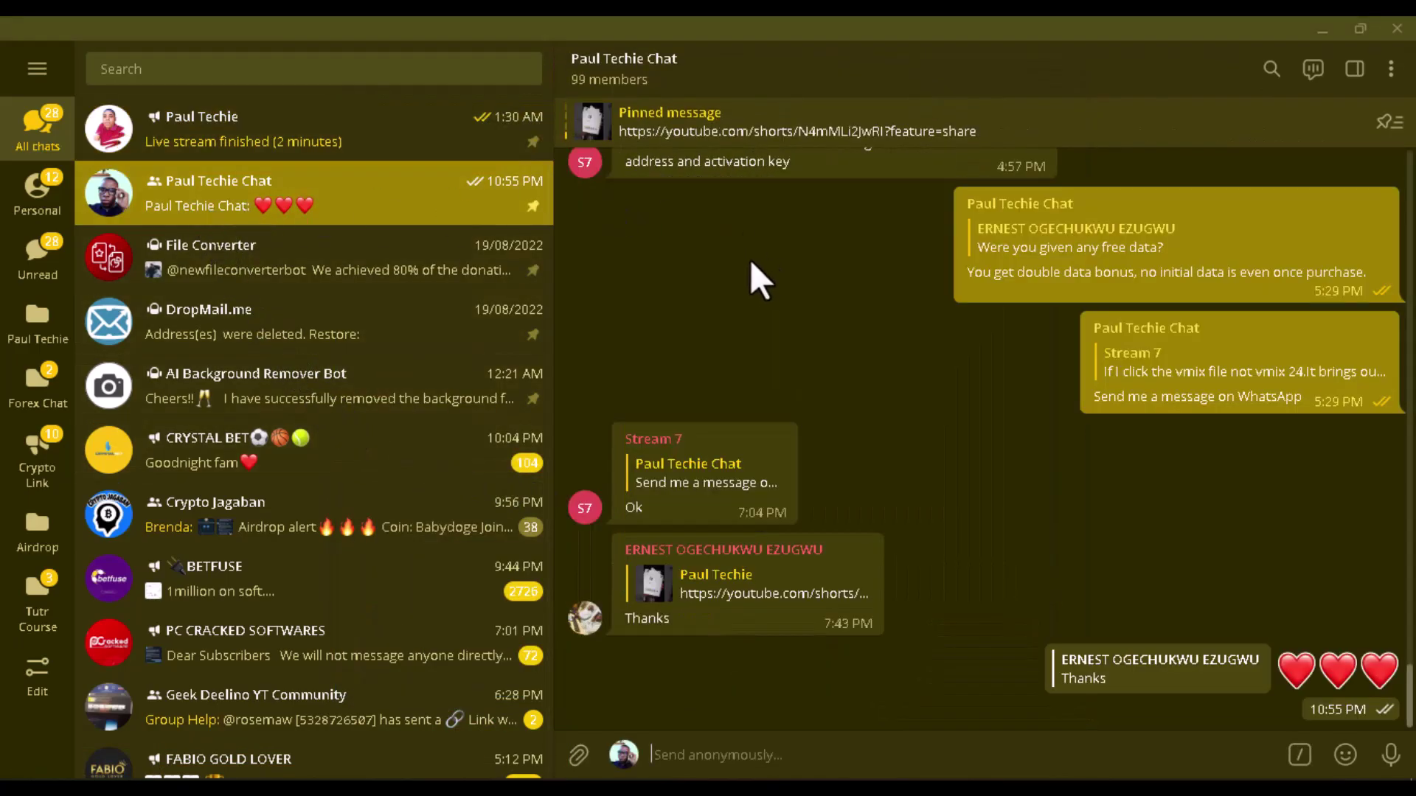
# Open the group's Stream with other apps dialog from the video chat menu.
pyautogui.click(1313, 70)
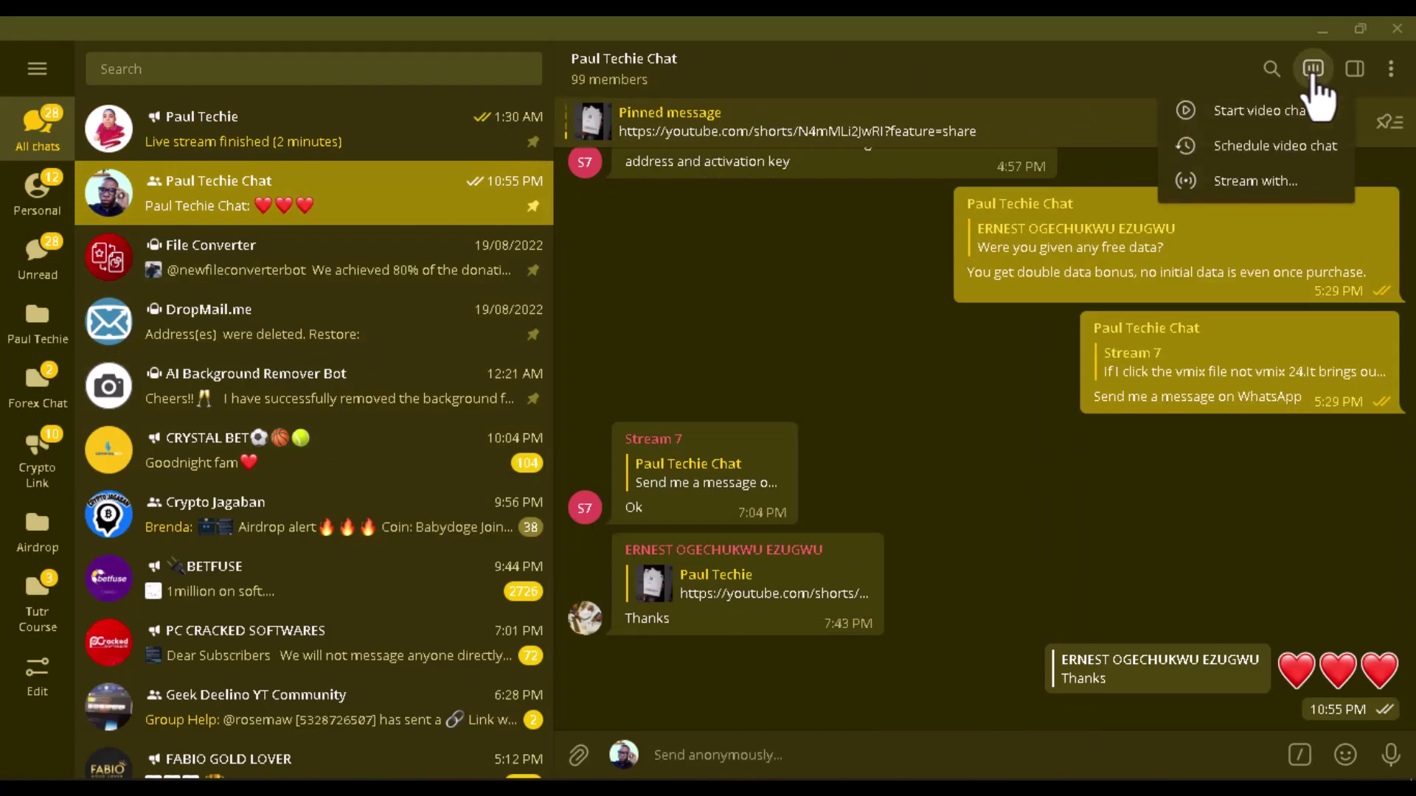
pyautogui.click(1283, 193)
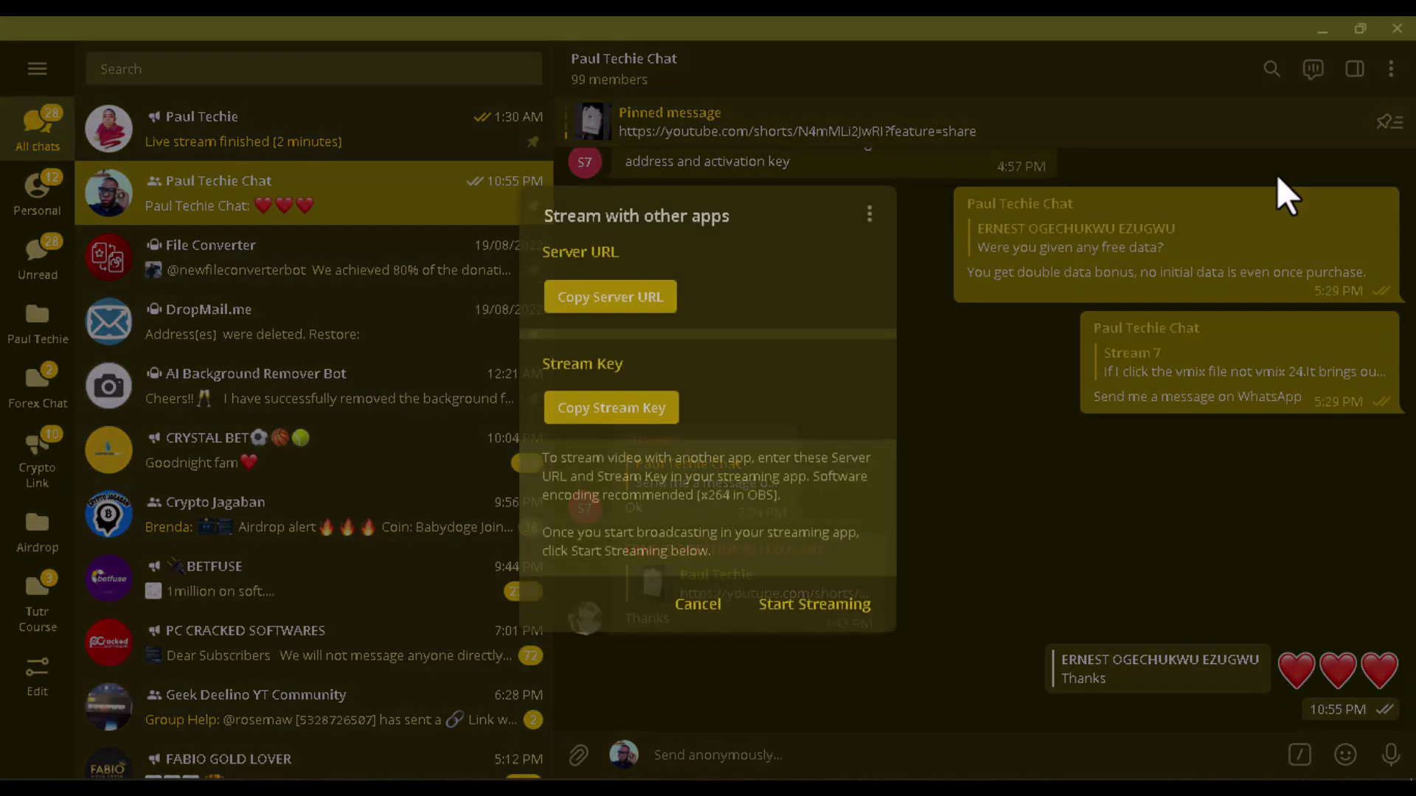
pyautogui.click(917, 259)
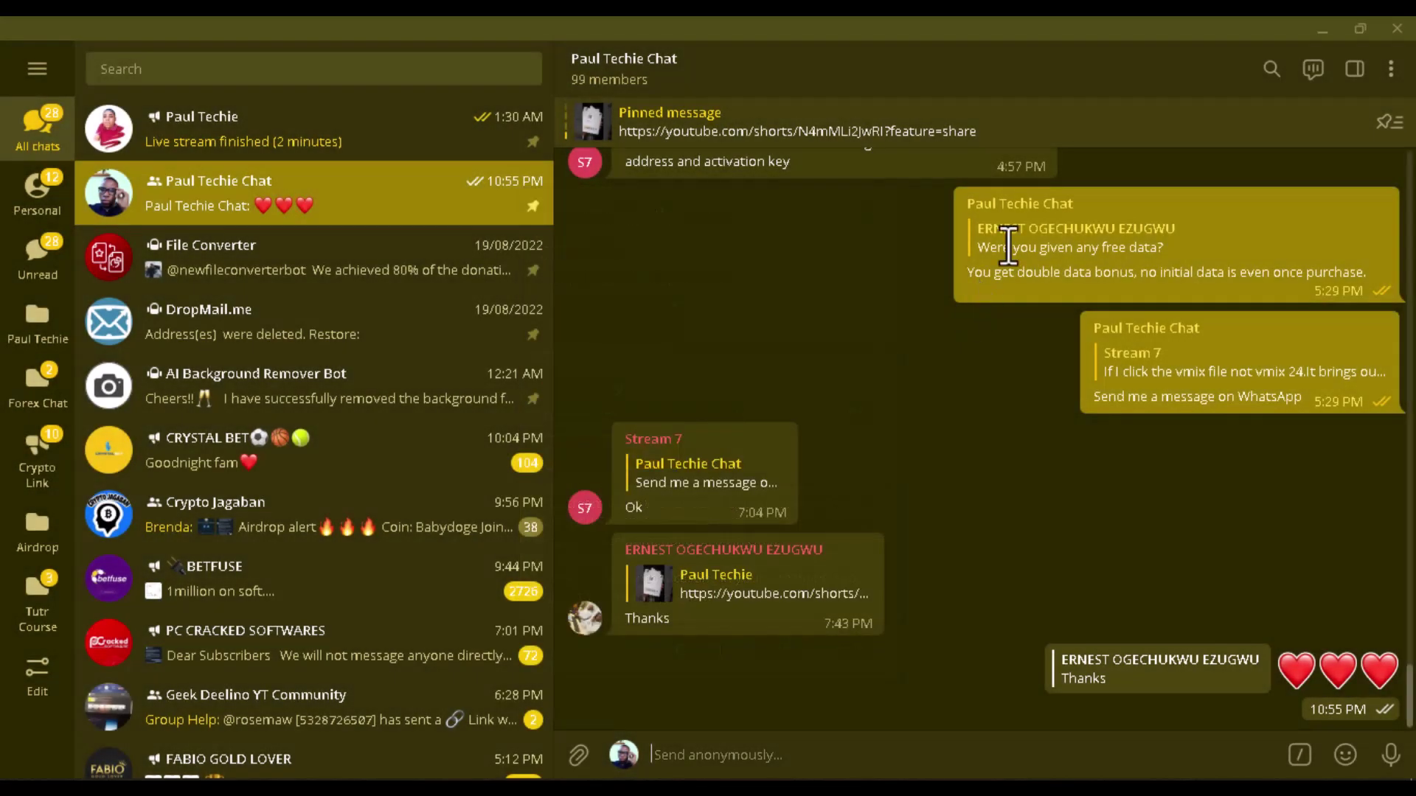
pyautogui.click(1314, 73)
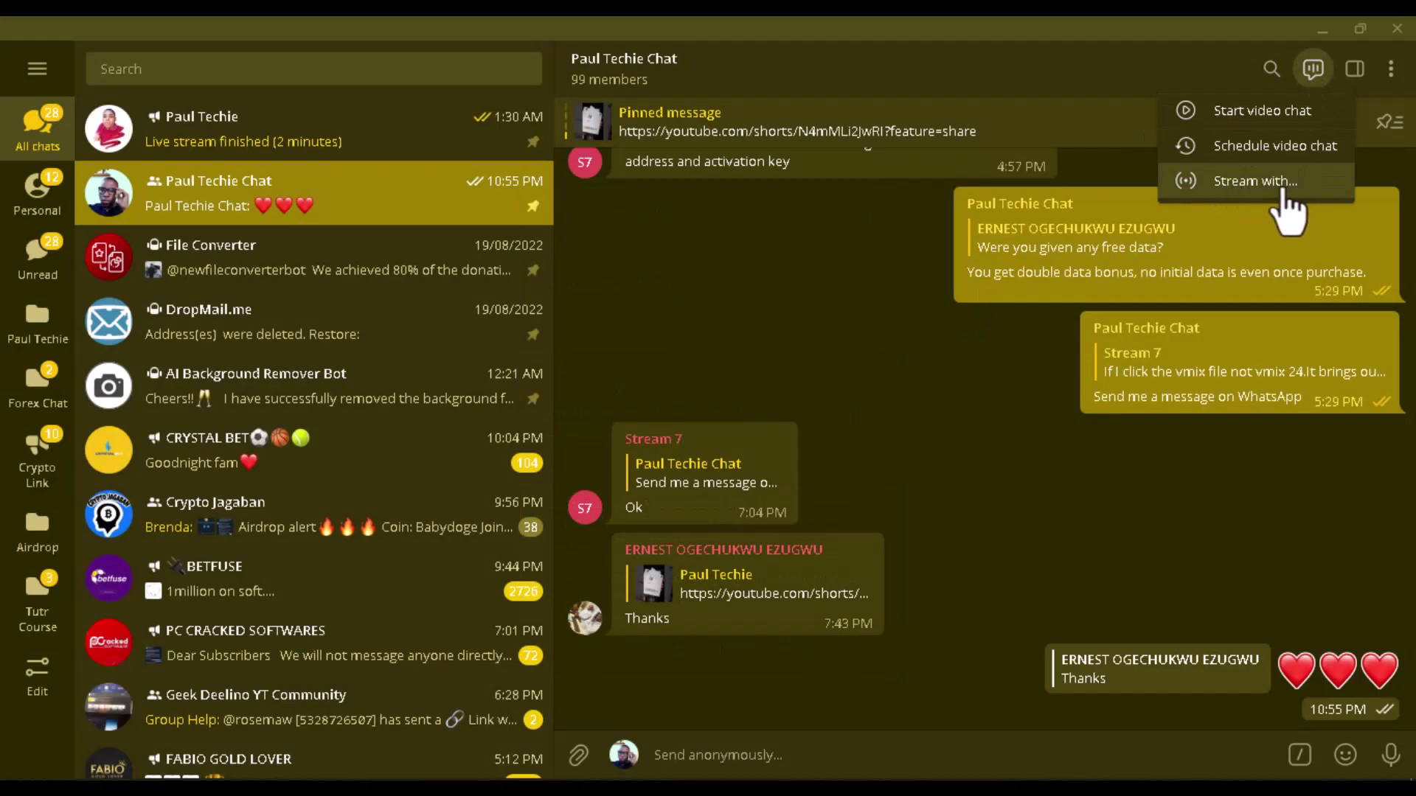
pyautogui.click(1195, 181)
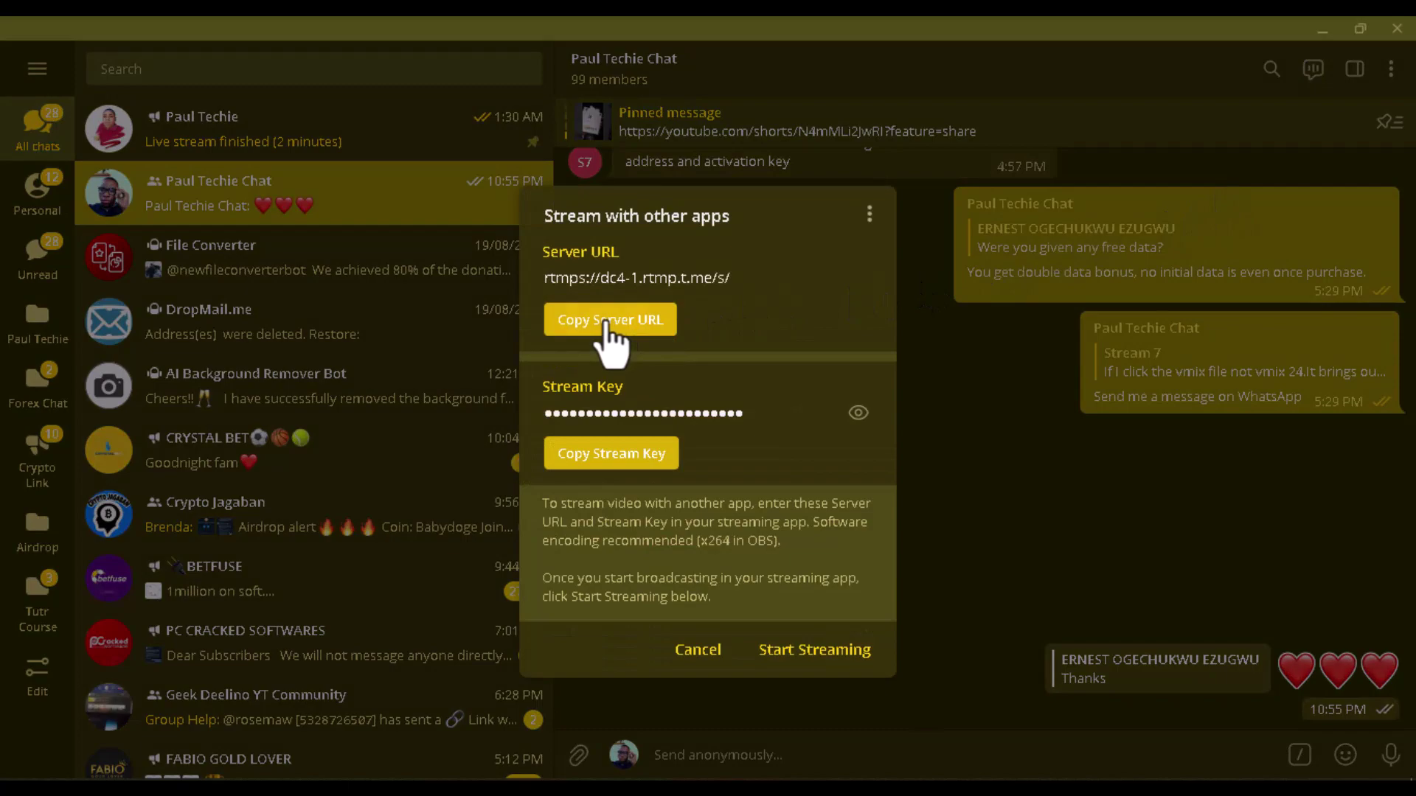
# Copy the group's server URL and stream key, then switch to vMix Pro.
pyautogui.click(609, 323)
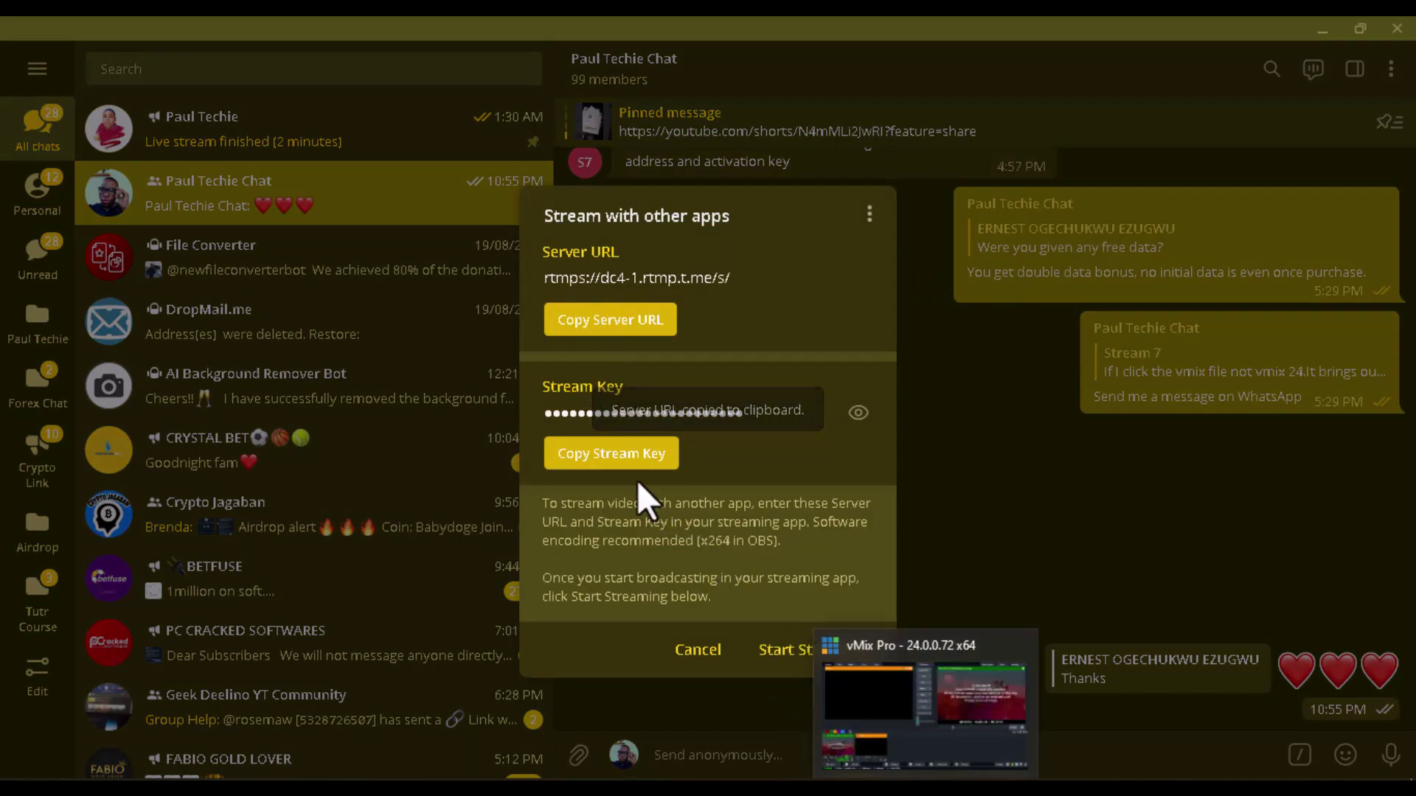
pyautogui.click(633, 462)
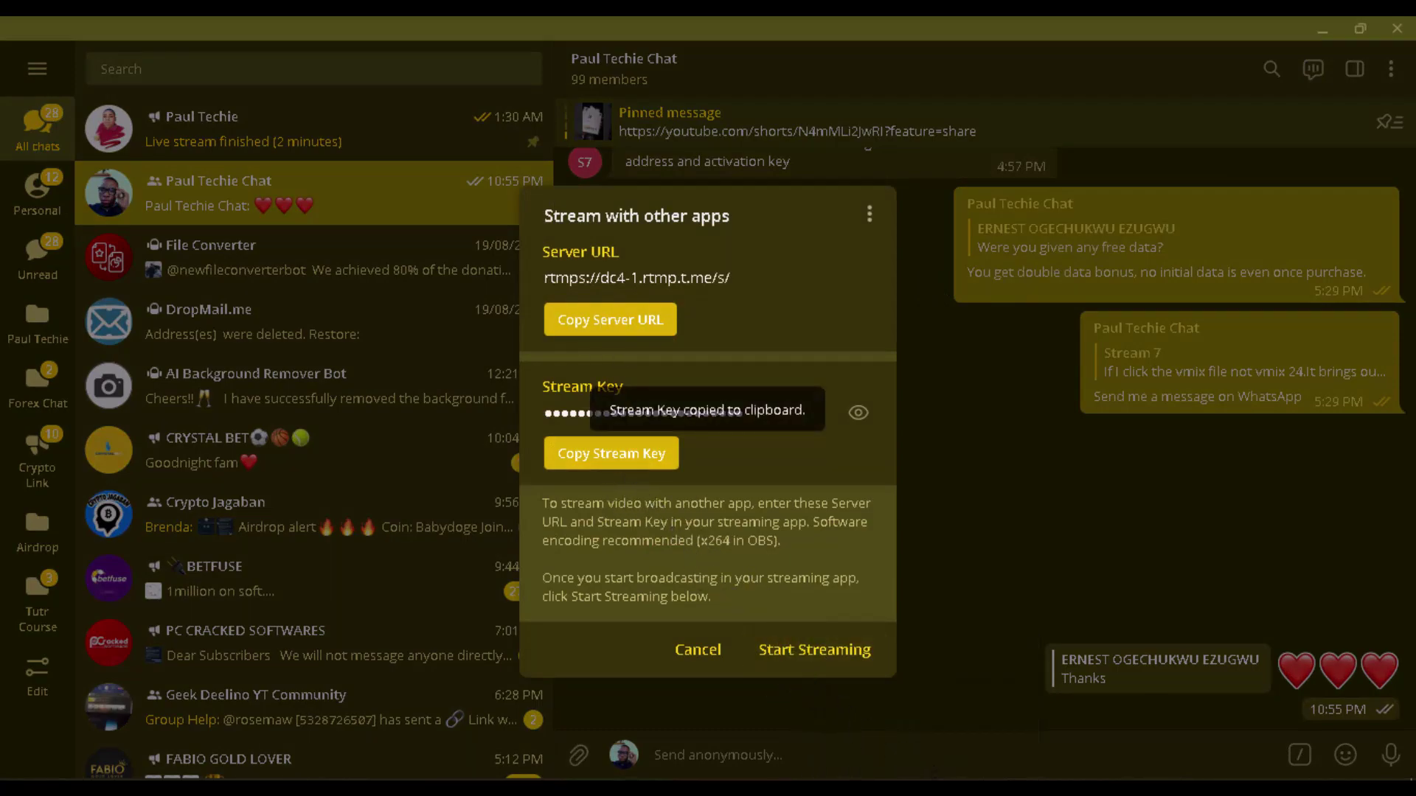
pyautogui.click(856, 694)
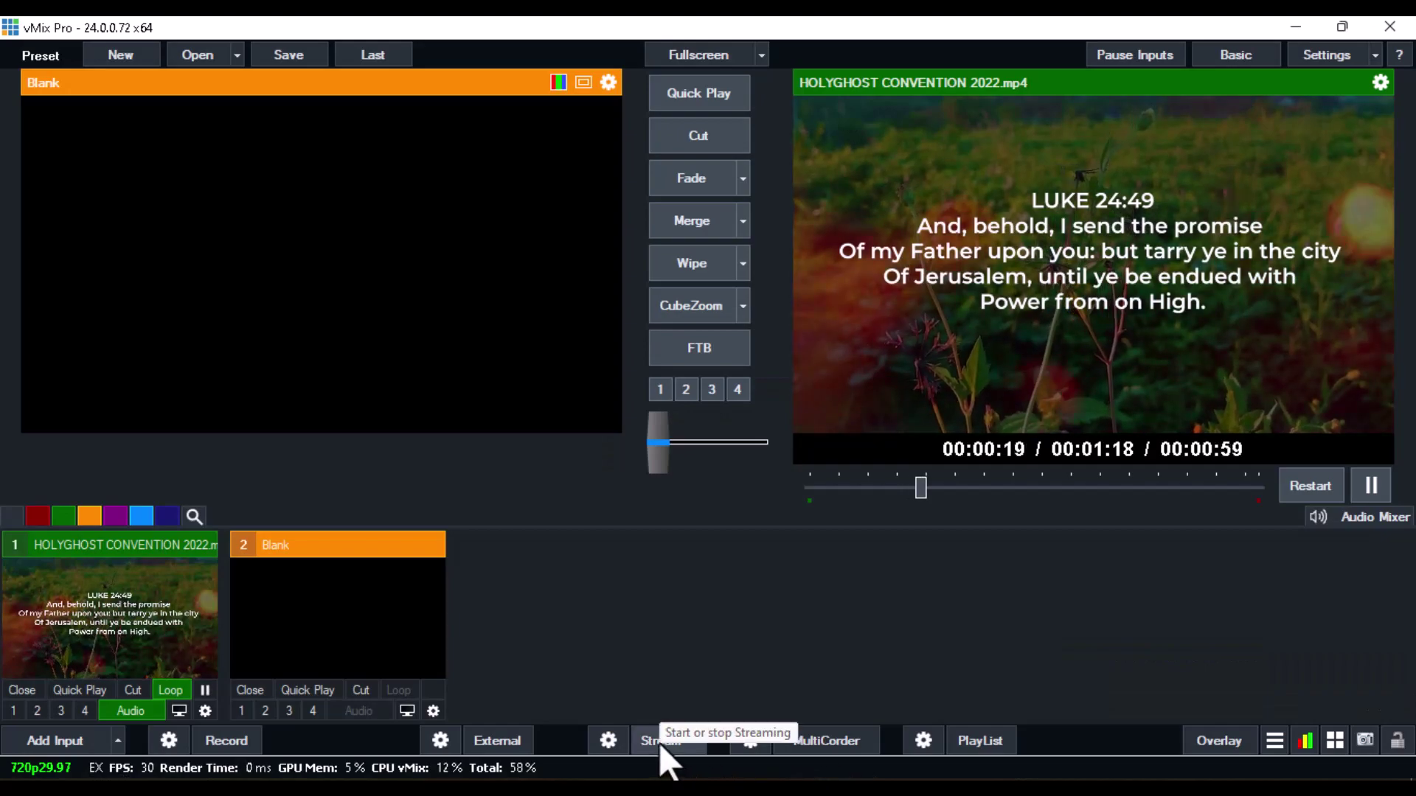
# In vMix Pro, start the stream briefly, then stop it and confirm the stop.
pyautogui.hotkey('alt', 'Tab')
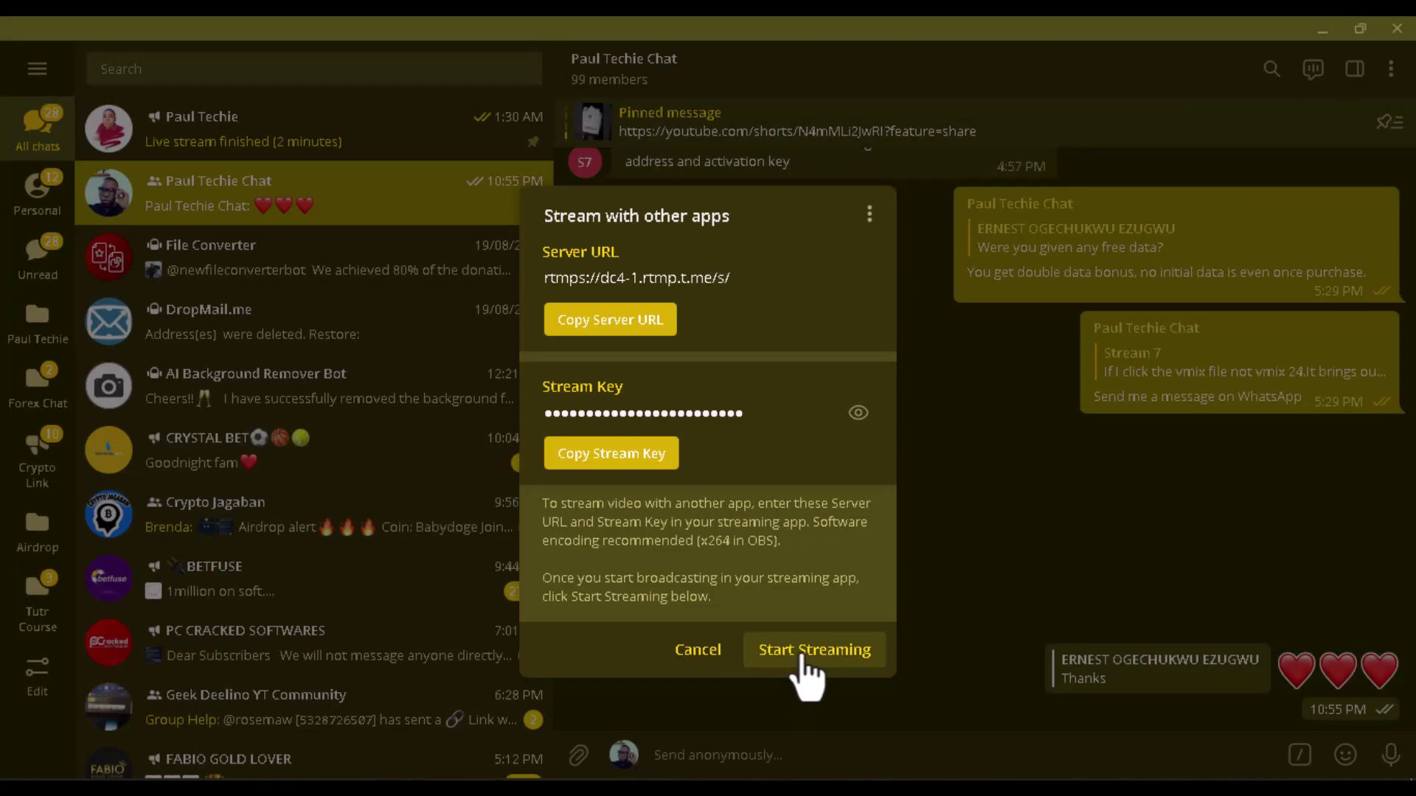
pyautogui.moveTo(925, 789)
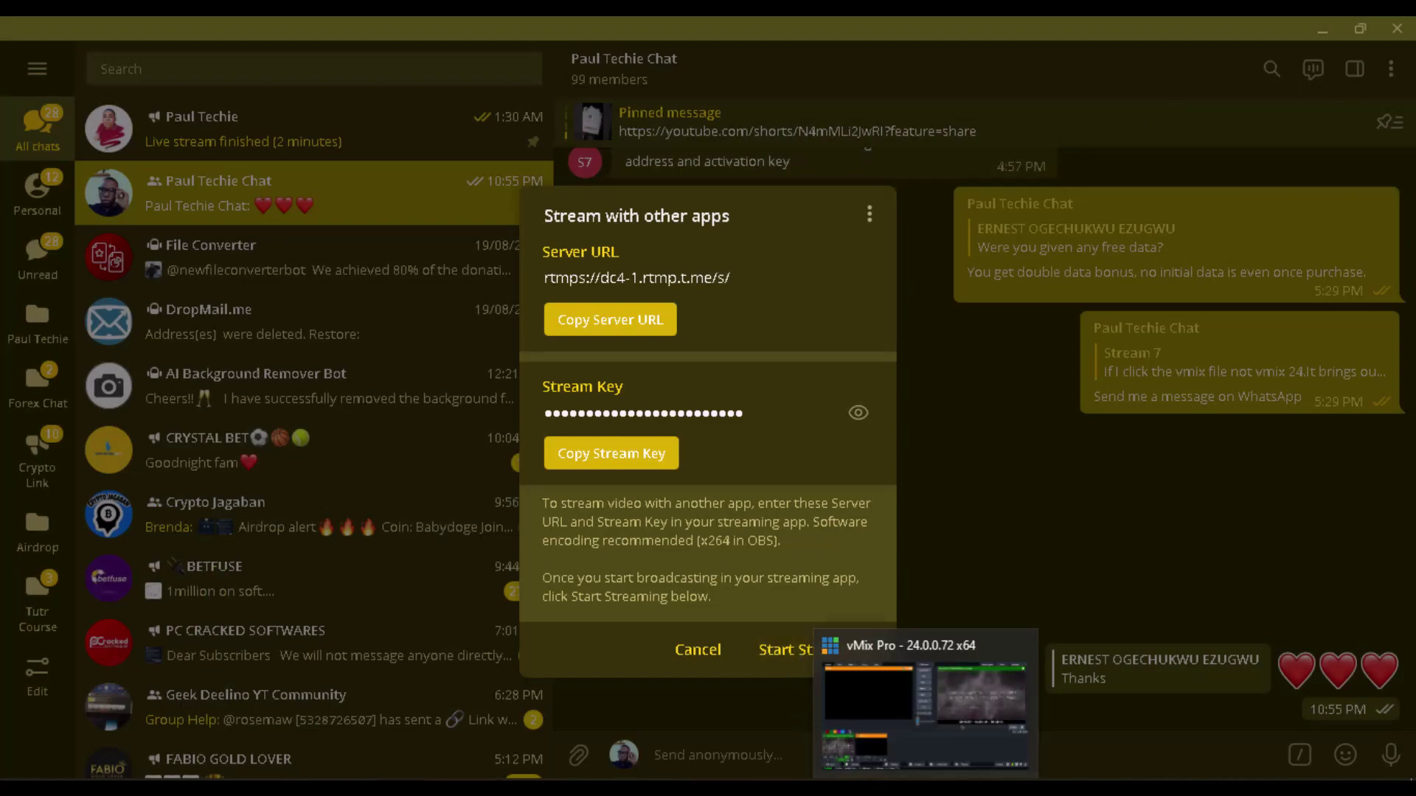
pyautogui.click(925, 708)
pyautogui.click(665, 741)
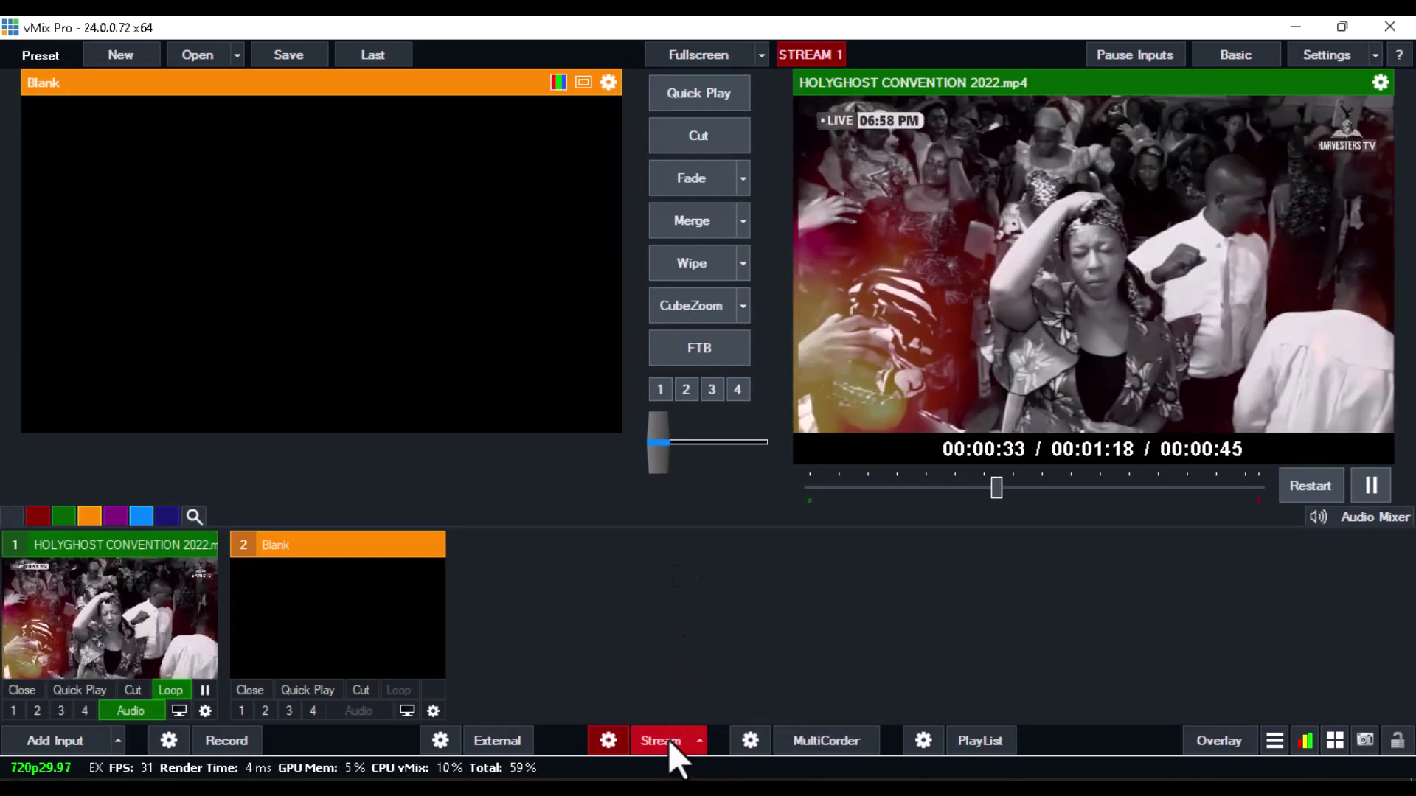
pyautogui.click(668, 740)
pyautogui.press('Return')
# Bring Telegram's Stream with other apps dialog for the group back to the front.
pyautogui.hotkey('alt', 'Tab')
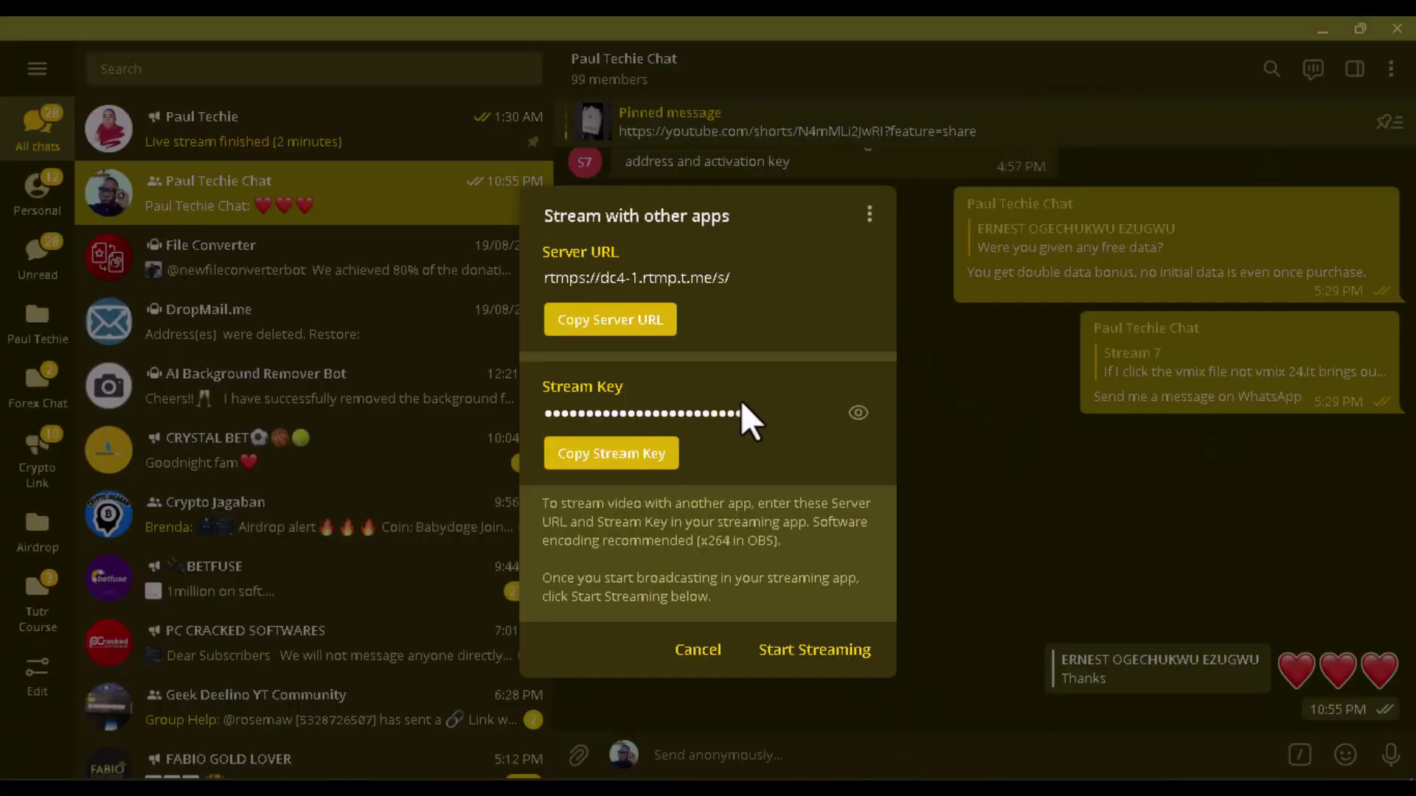
pyautogui.hotkey('alt', 'Tab')
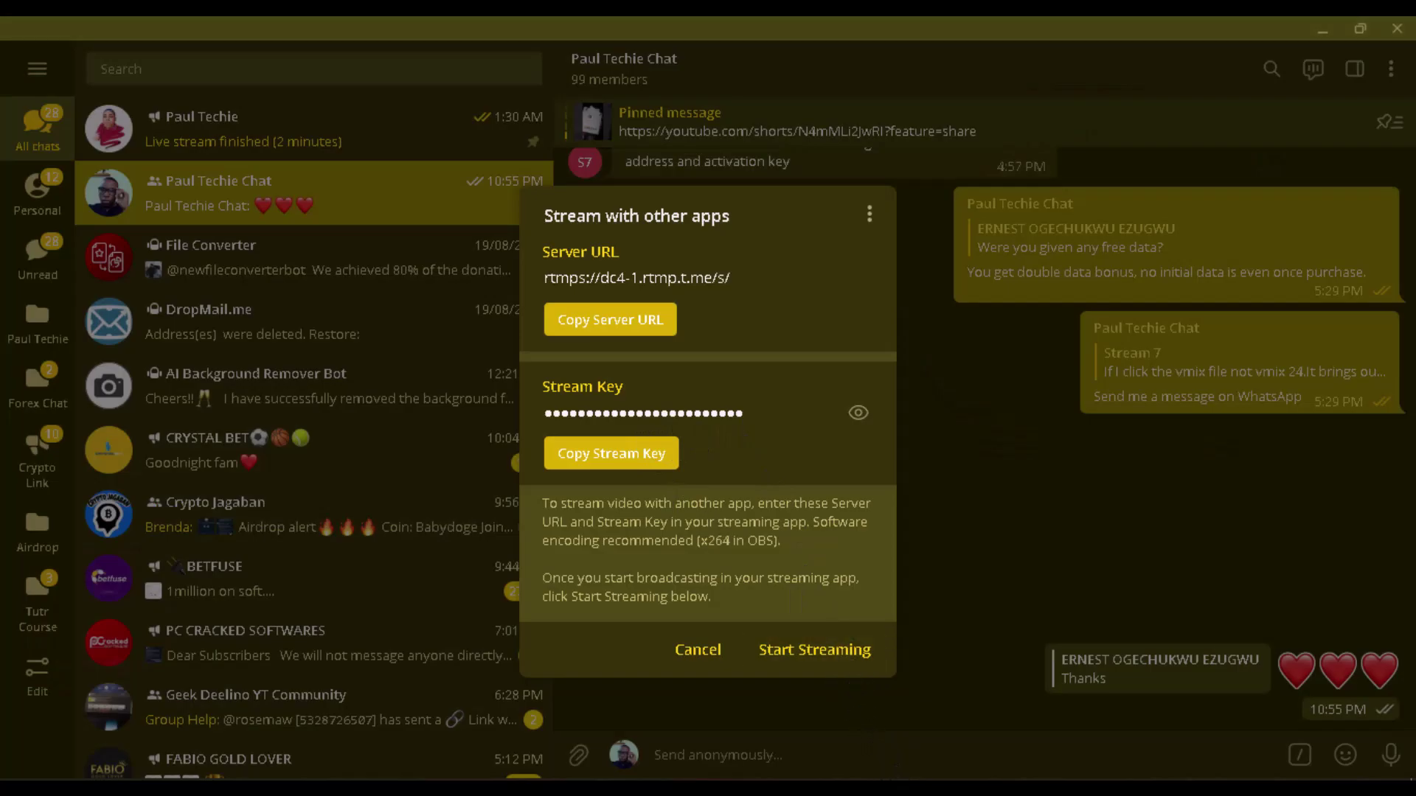
pyautogui.hotkey('alt', 'Tab')
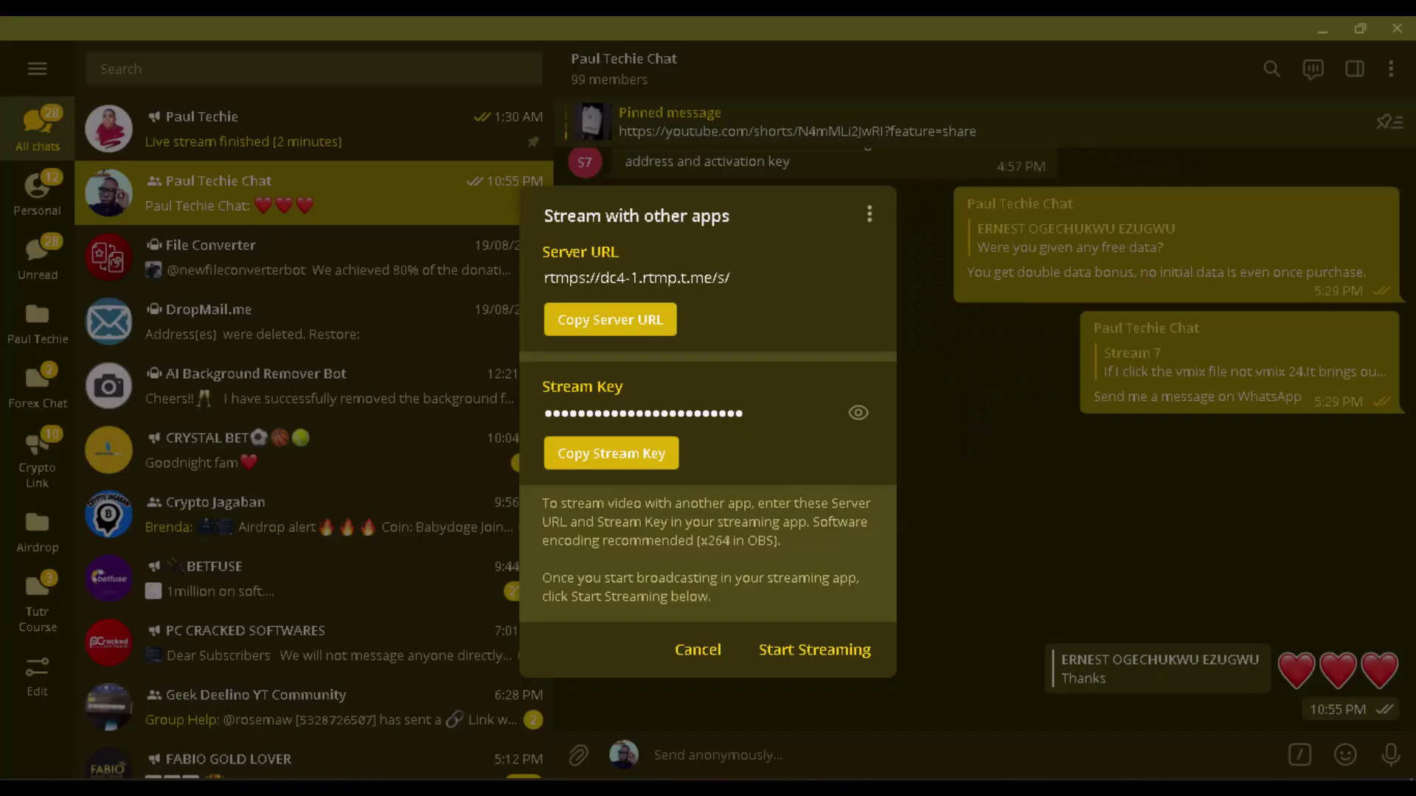